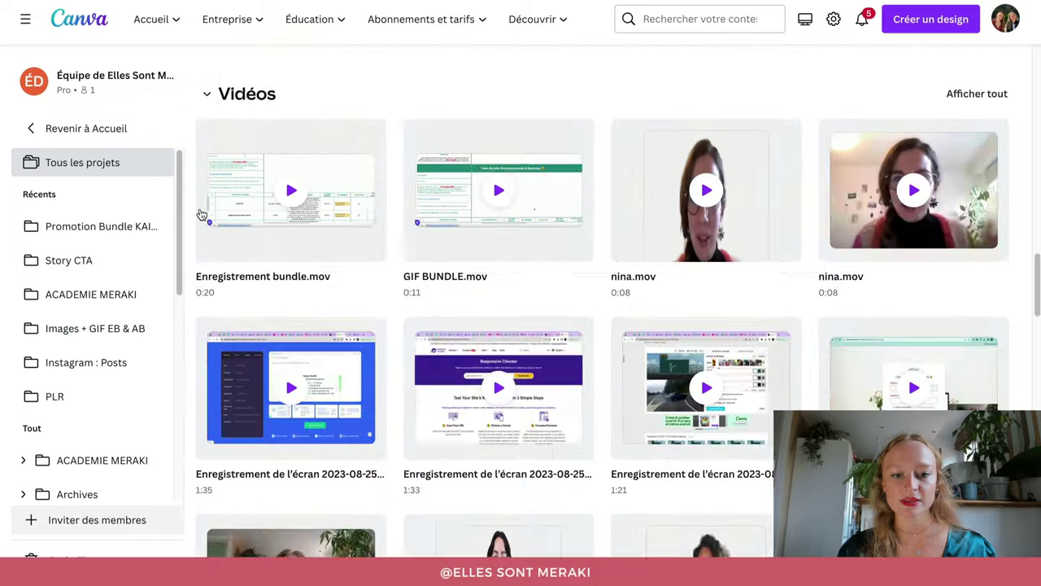
Step: Browse the projects by content type: folders, designs, images and videos, and return to the view of all content
scroll(202, 214, "up", 2)
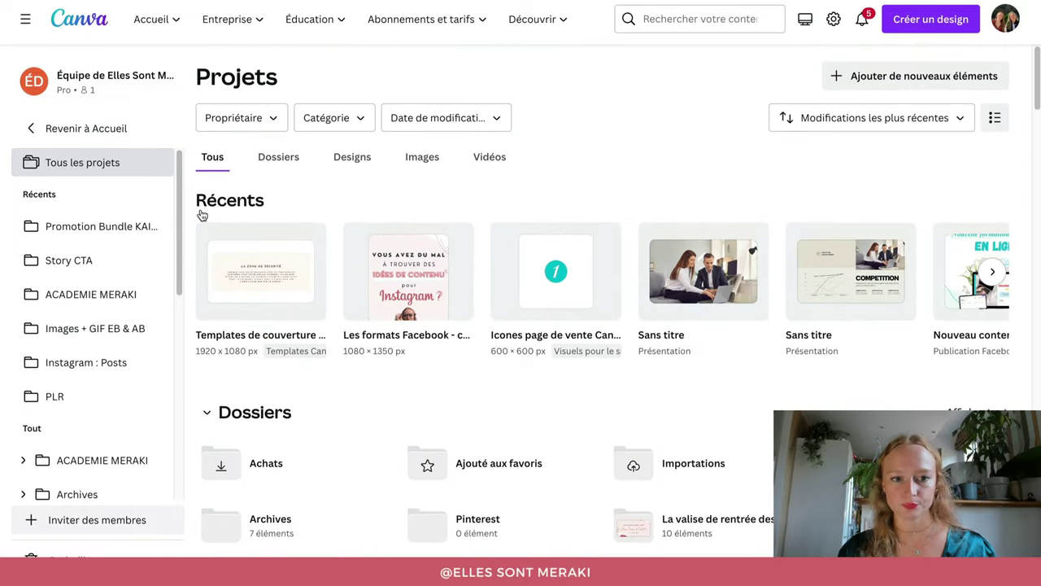
left_click(272, 169)
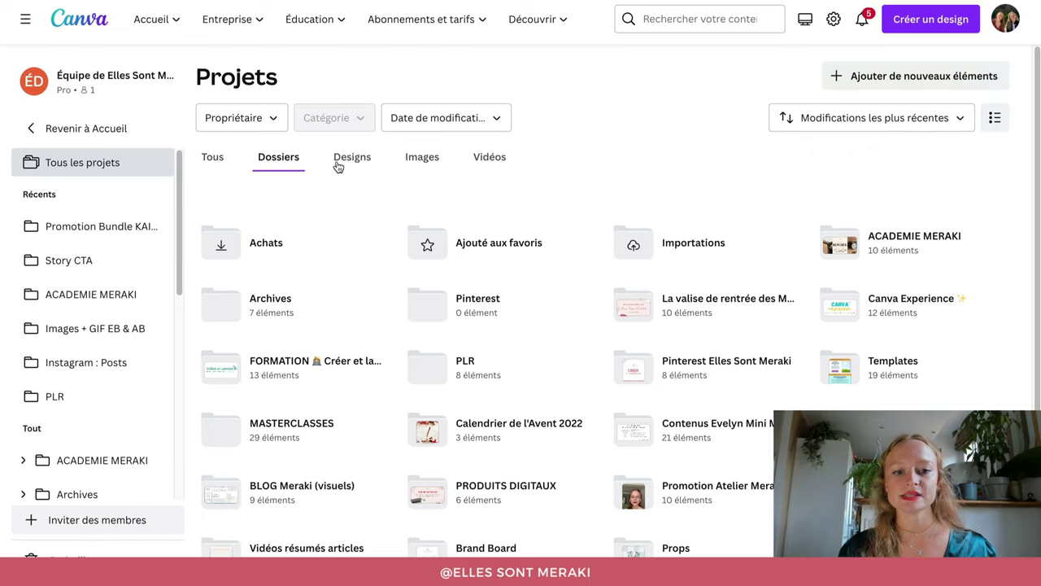
left_click(356, 162)
scroll(352, 210, "down", 6)
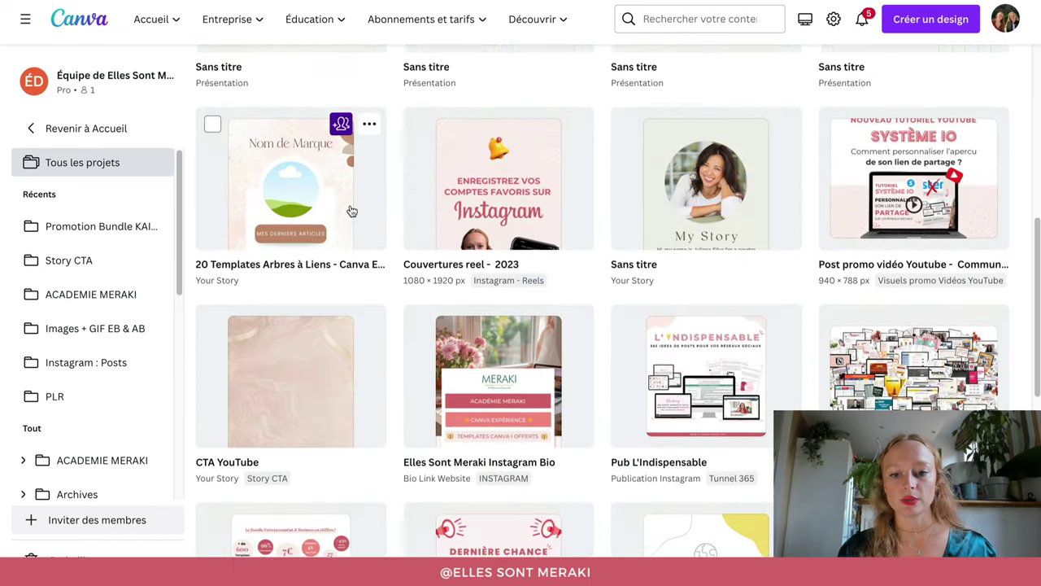
scroll(352, 212, "up", 6)
left_click(413, 168)
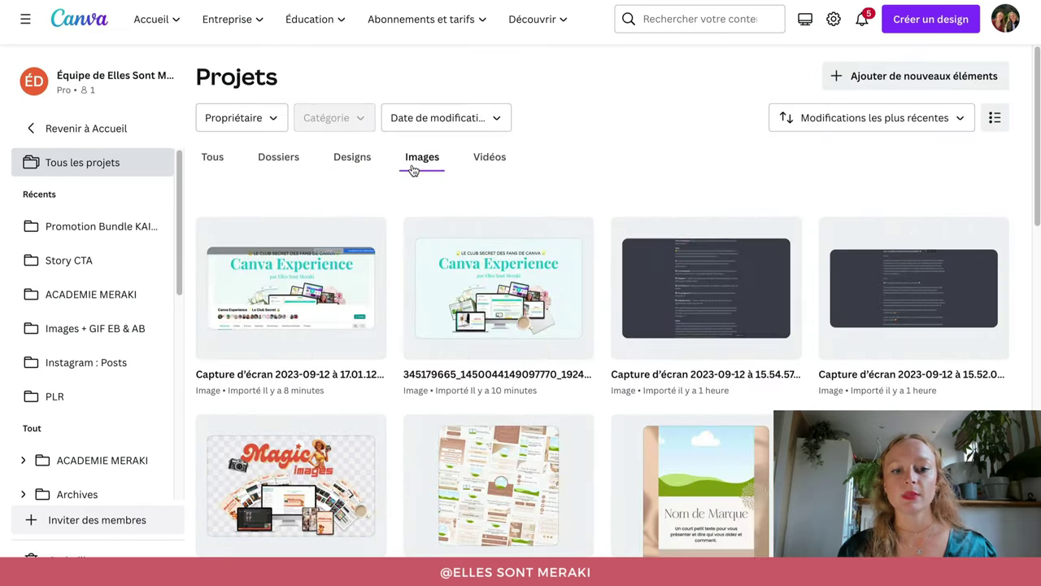
left_click(482, 163)
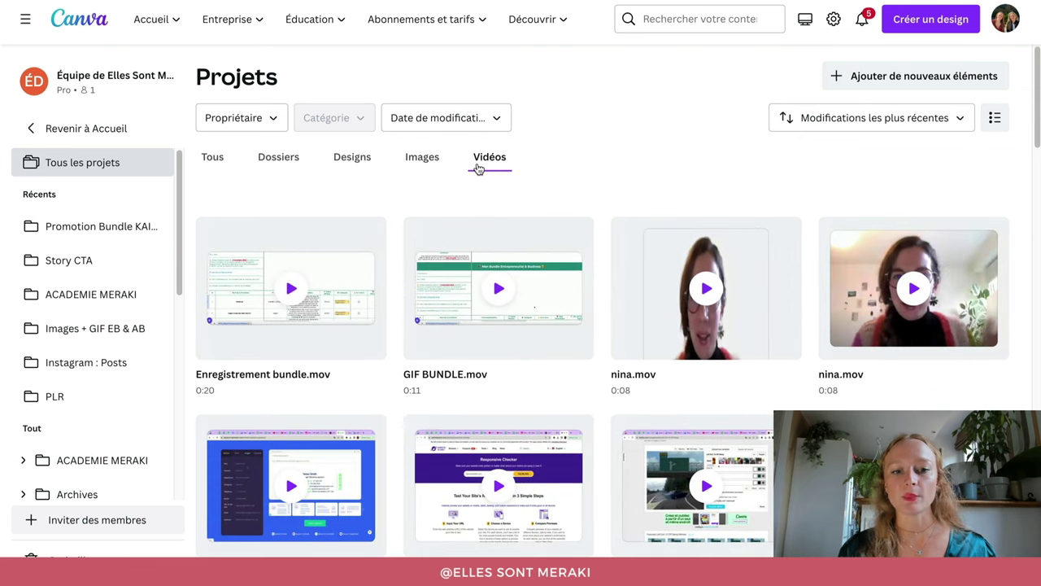
left_click(213, 158)
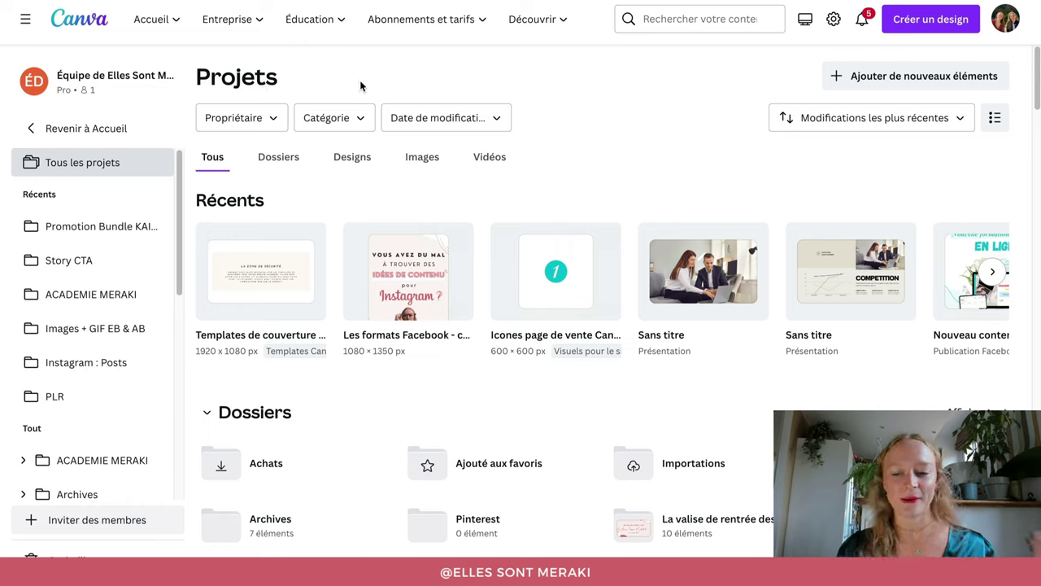
Step: Show only the designs and compare the grid and list layouts, ending with the list layout
left_click(351, 162)
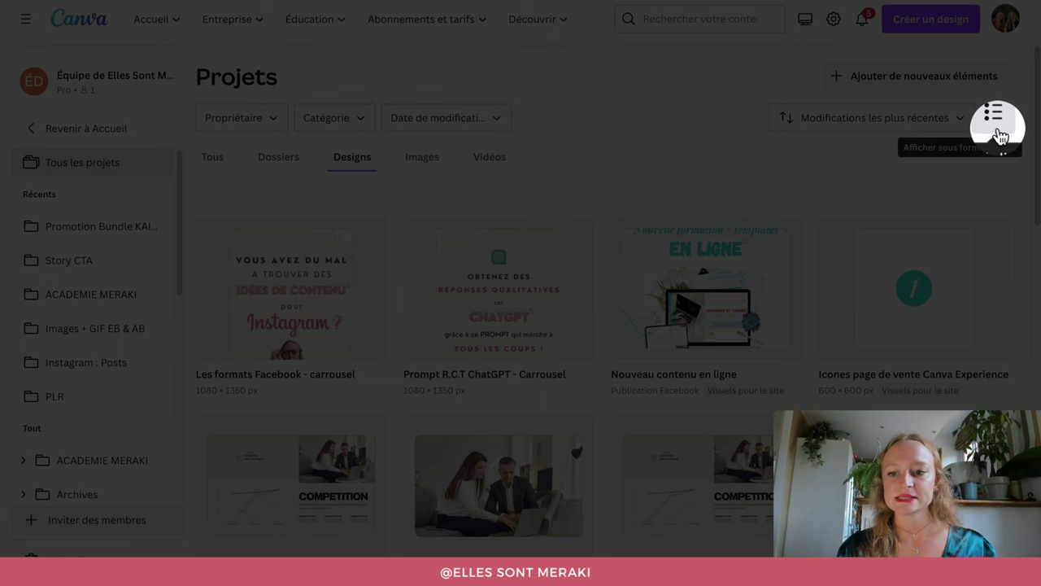
scroll(1015, 193, "down", 6)
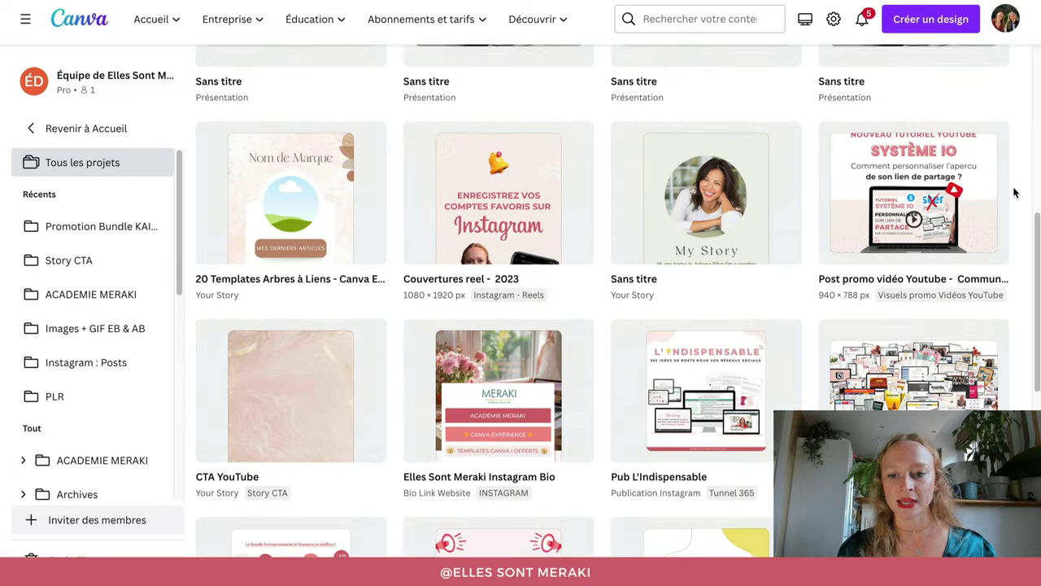
scroll(1015, 194, "up", 10)
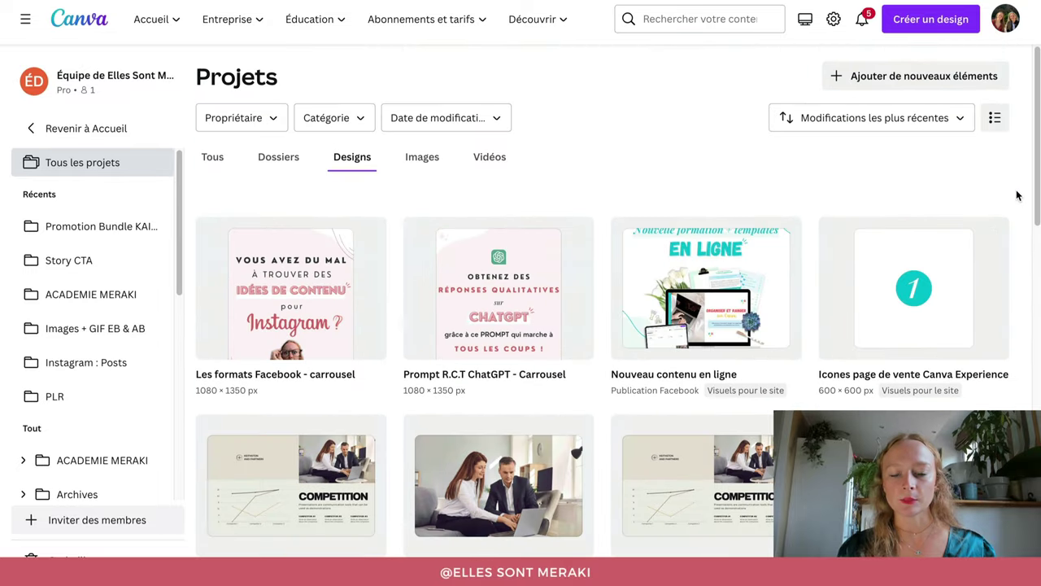
left_click(994, 122)
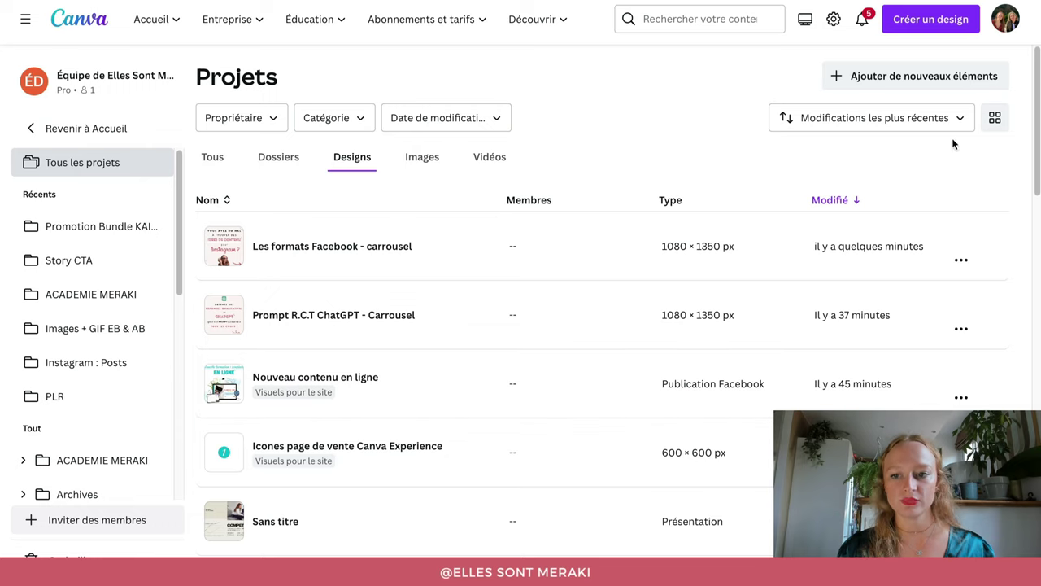
left_click(994, 121)
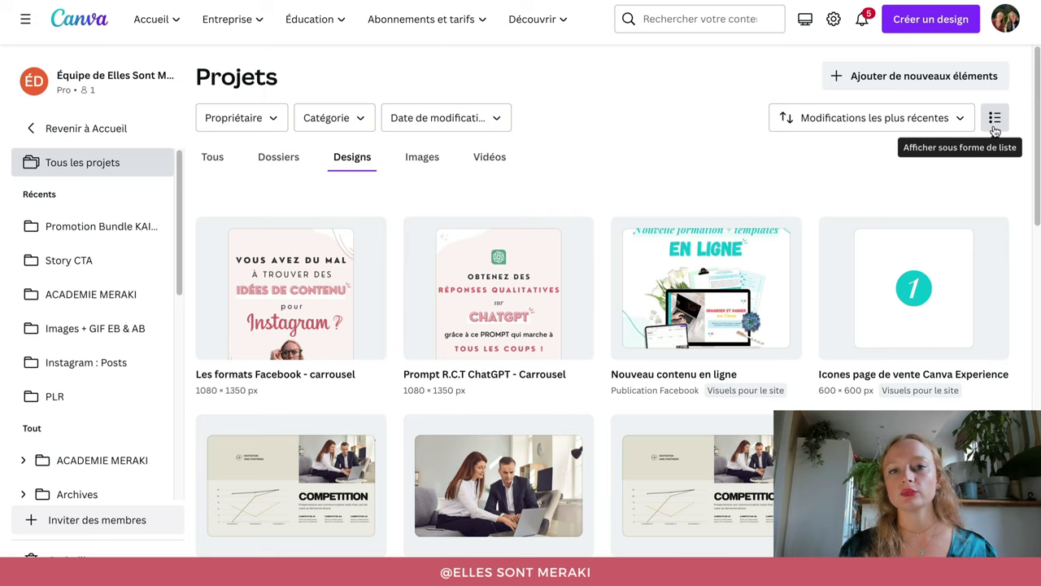
left_click(994, 129)
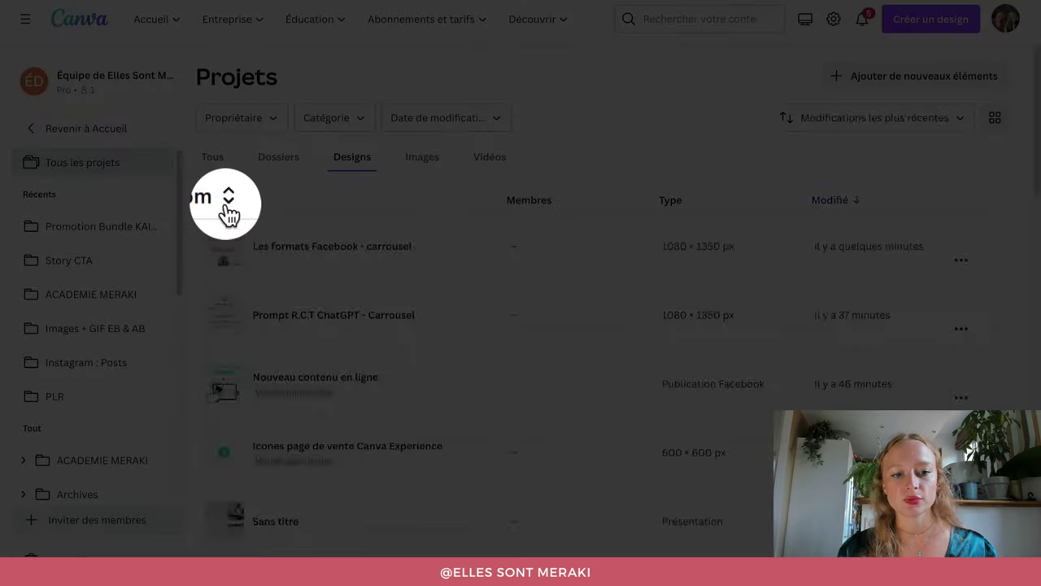
Step: Sort the design list by name in both directions, ending with A-Z, and look through it
left_click(228, 204)
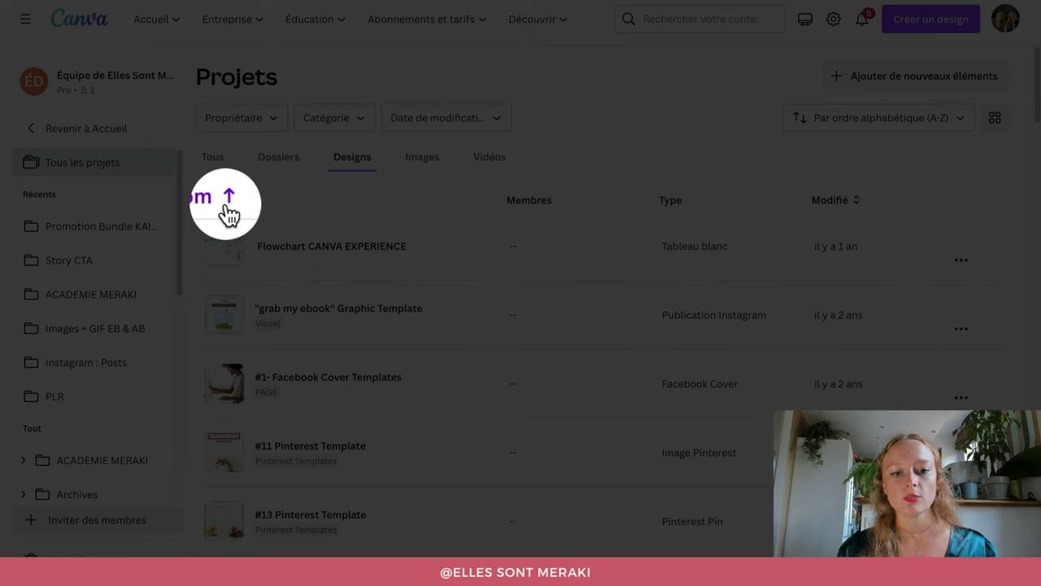
left_click(228, 204)
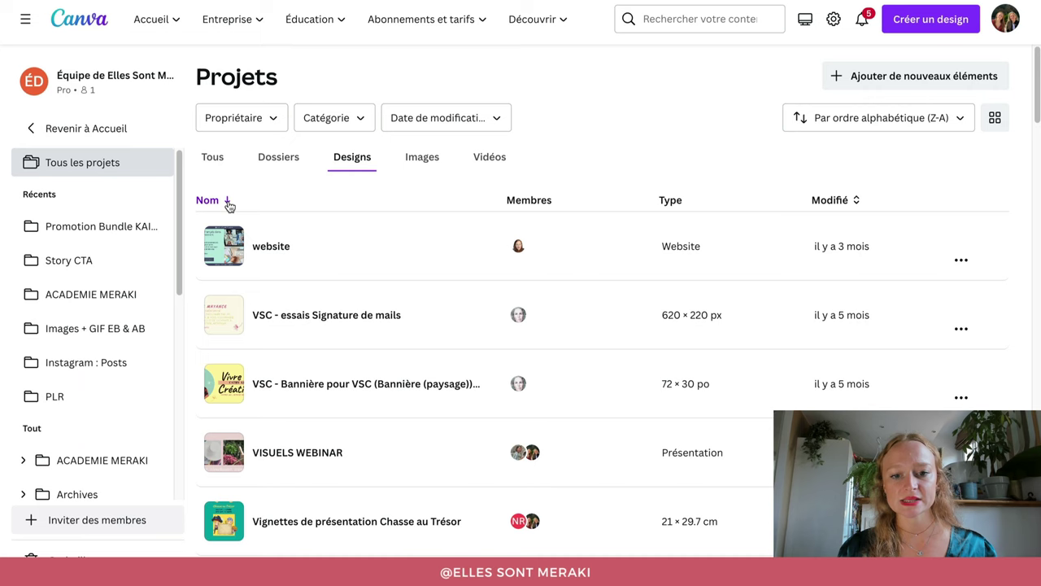
left_click(228, 203)
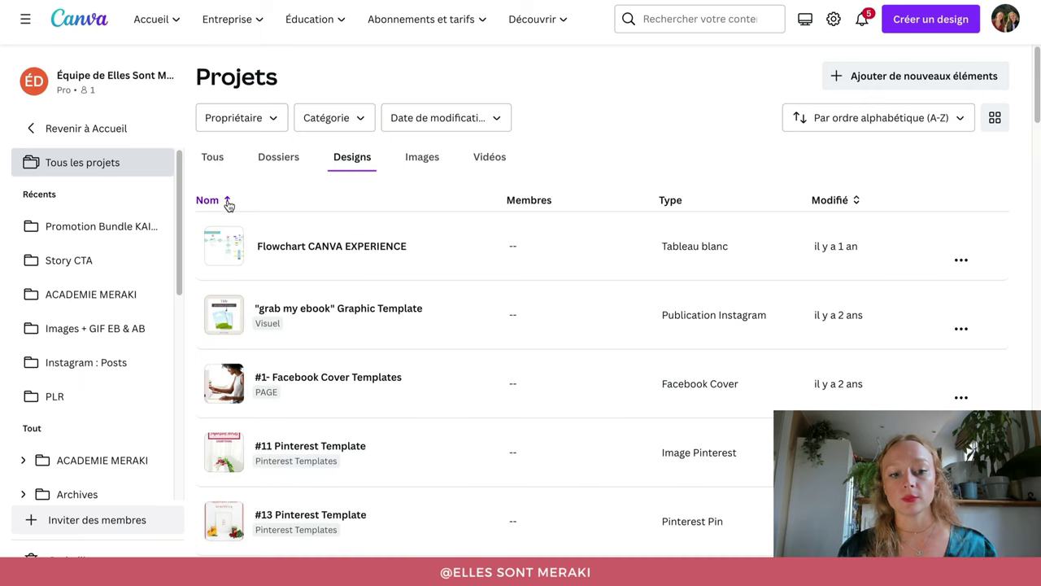
scroll(337, 342, "down", 4)
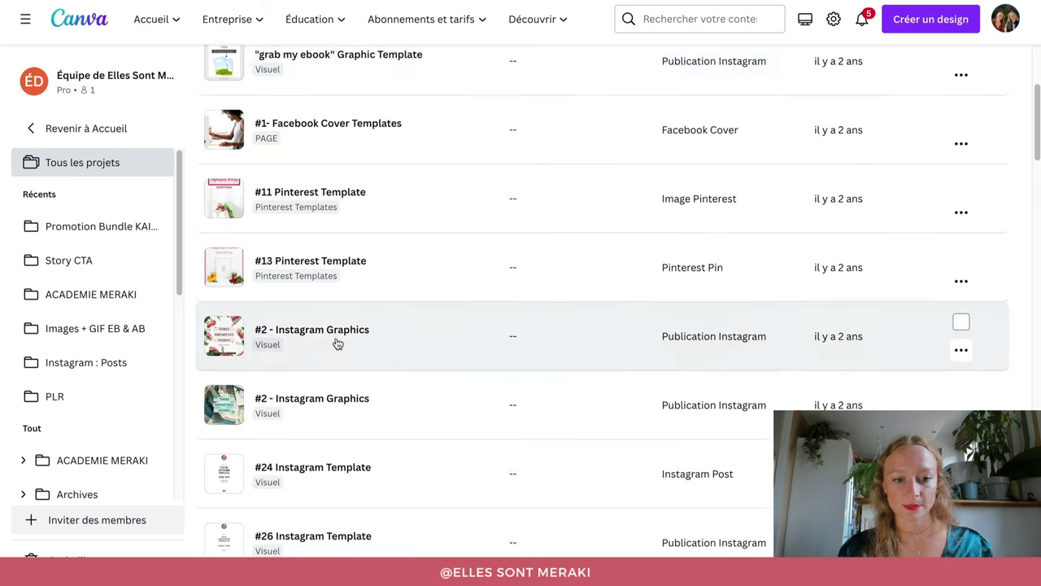
scroll(337, 337, "down", 15)
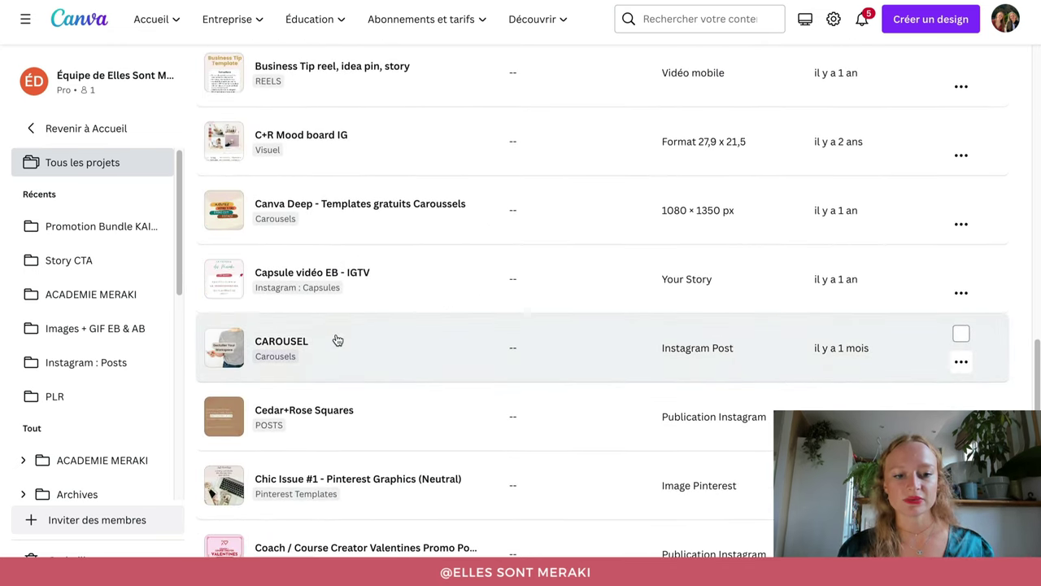
scroll(339, 338, "up", 15)
scroll(333, 336, "up", 5)
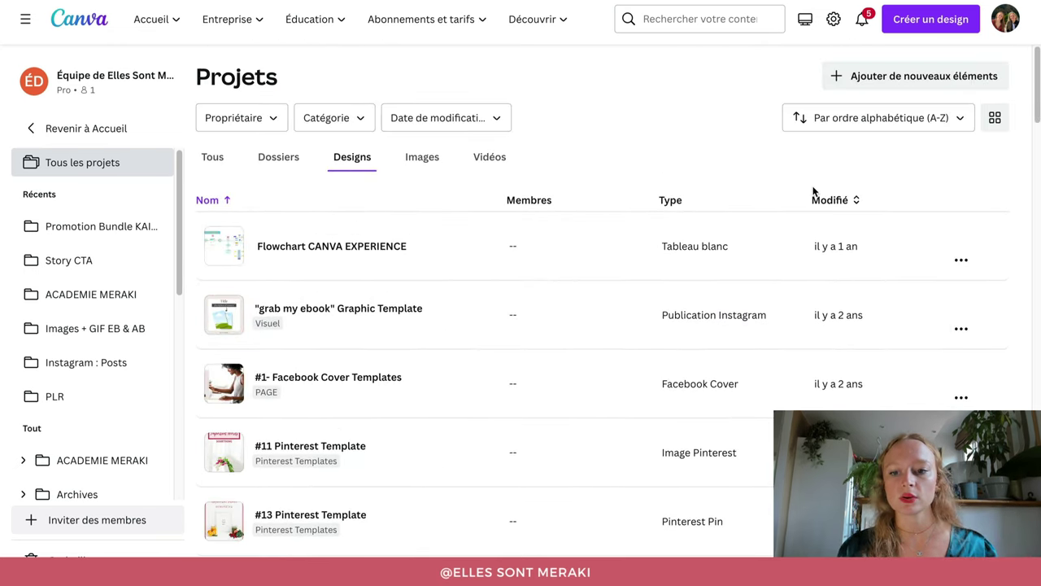
Step: Sort the designs by modification date, trying oldest first before settling on most recent, and return to the grid layout
left_click(856, 201)
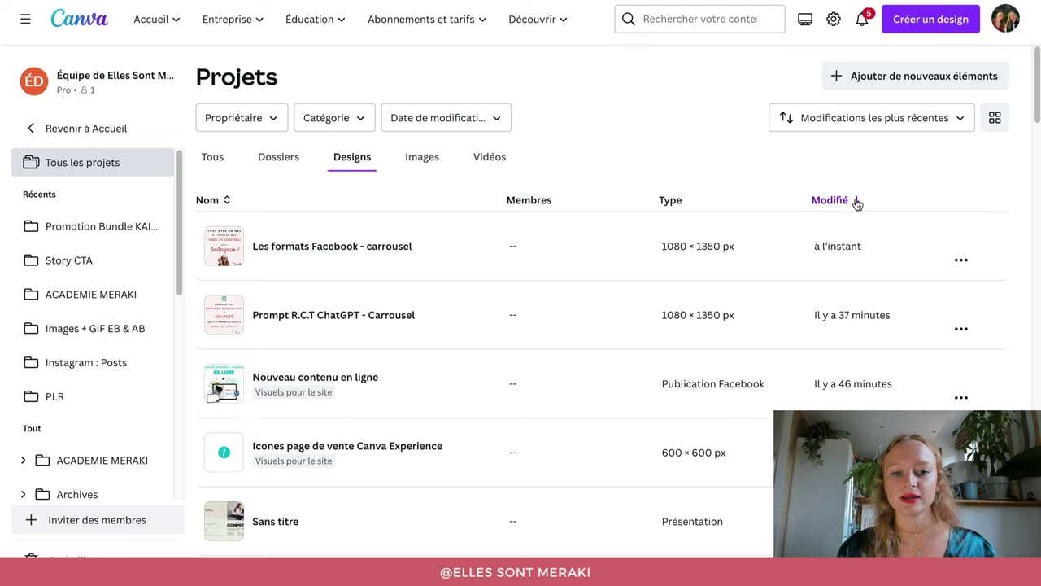
left_click(858, 202)
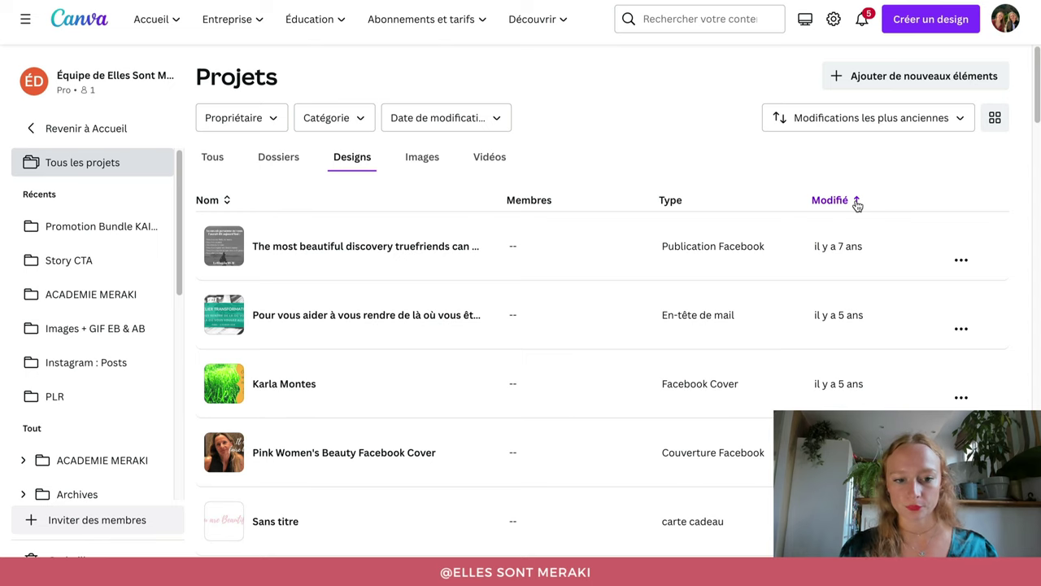
left_click(858, 203)
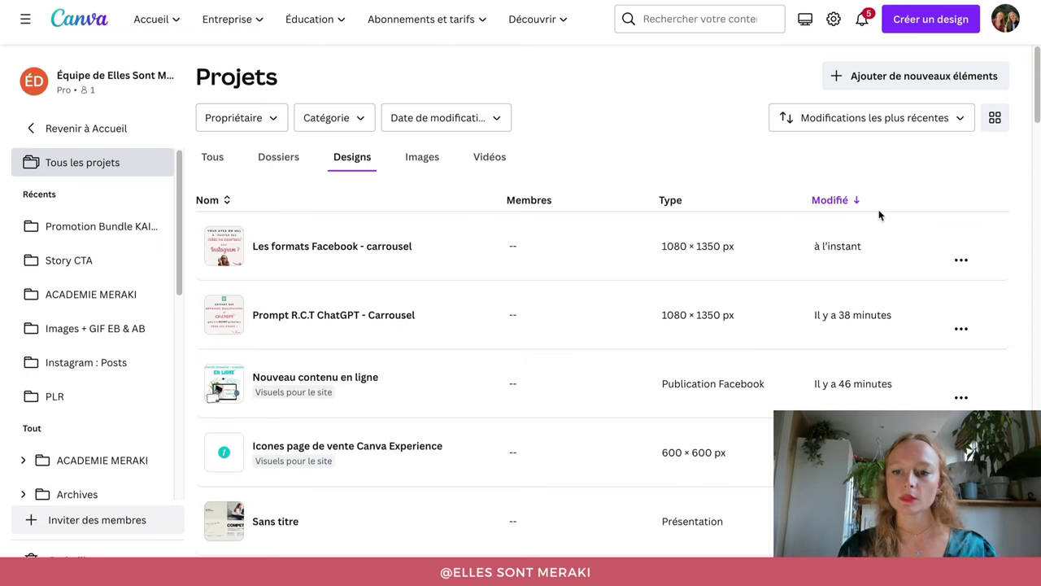
left_click(996, 119)
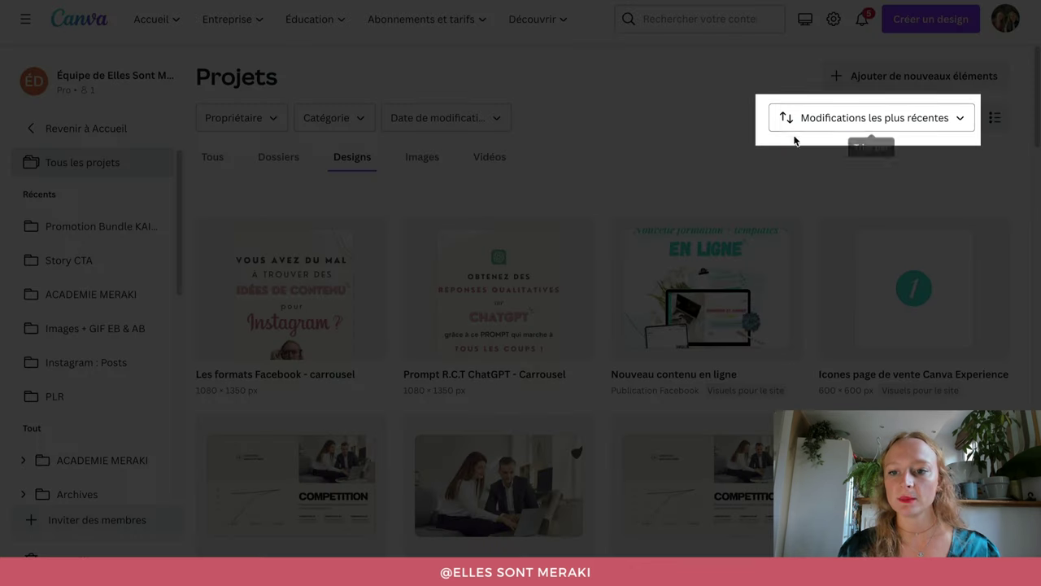
Step: Sort the designs by "Les plus pertinents" and switch back to "Modifications les plus récentes"
left_click(802, 128)
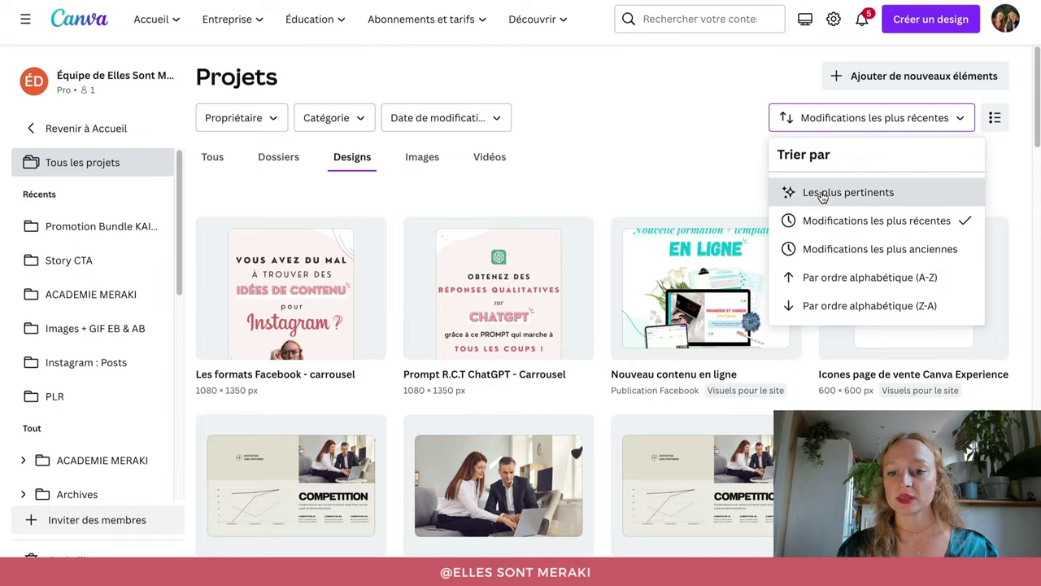
left_click(820, 194)
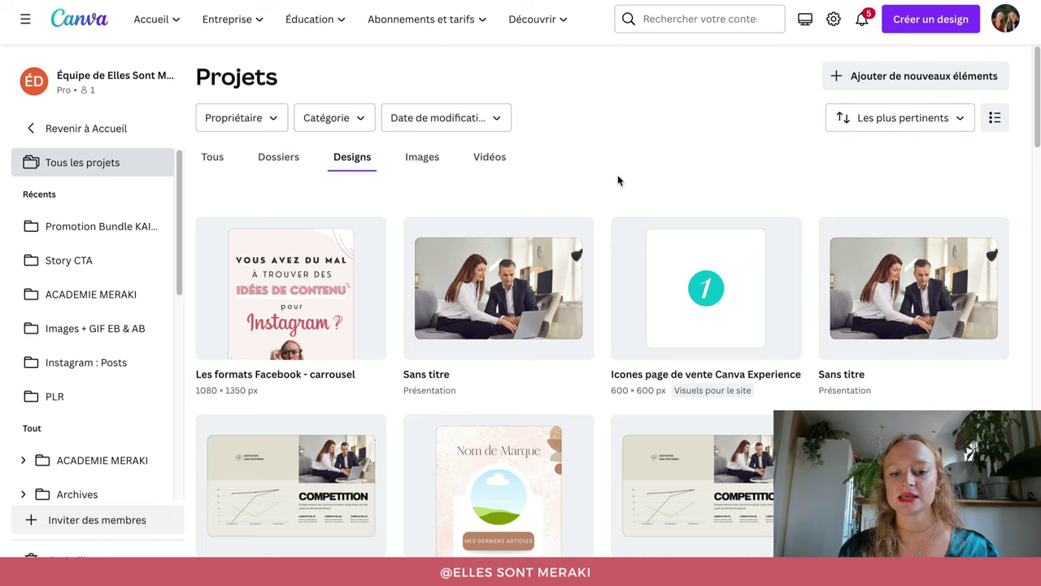
left_click(834, 122)
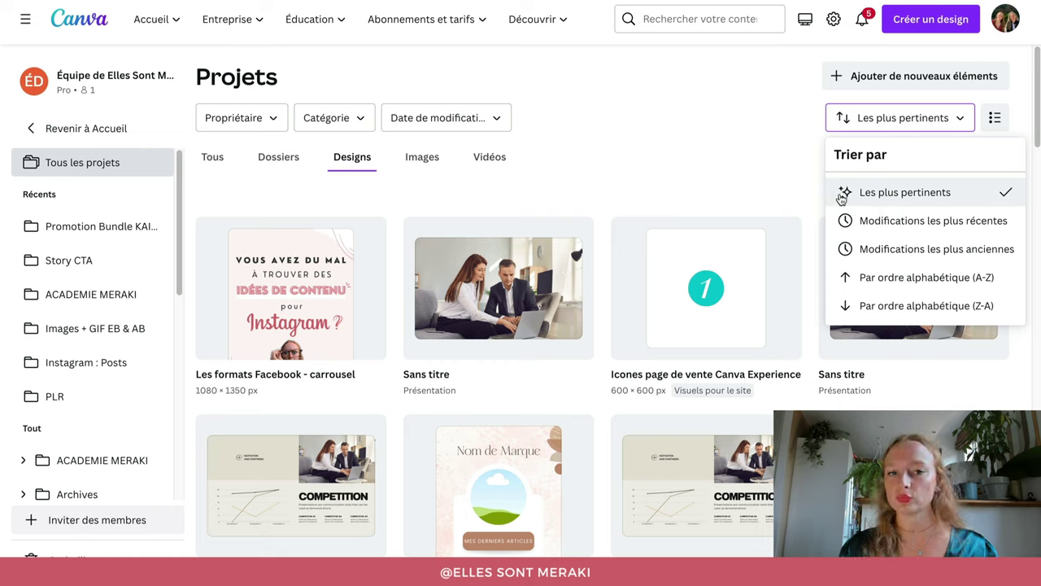
left_click(885, 228)
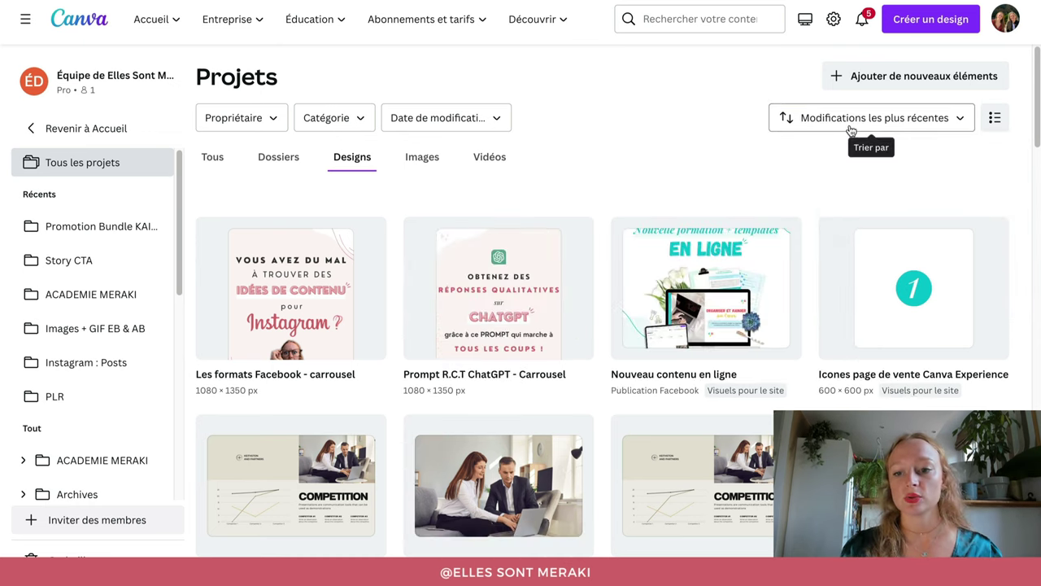
Step: Try sorting the designs by oldest modification, alphabetically A-Z and Z-A, and restore "Modifications les plus récentes"
left_click(852, 128)
left_click(880, 249)
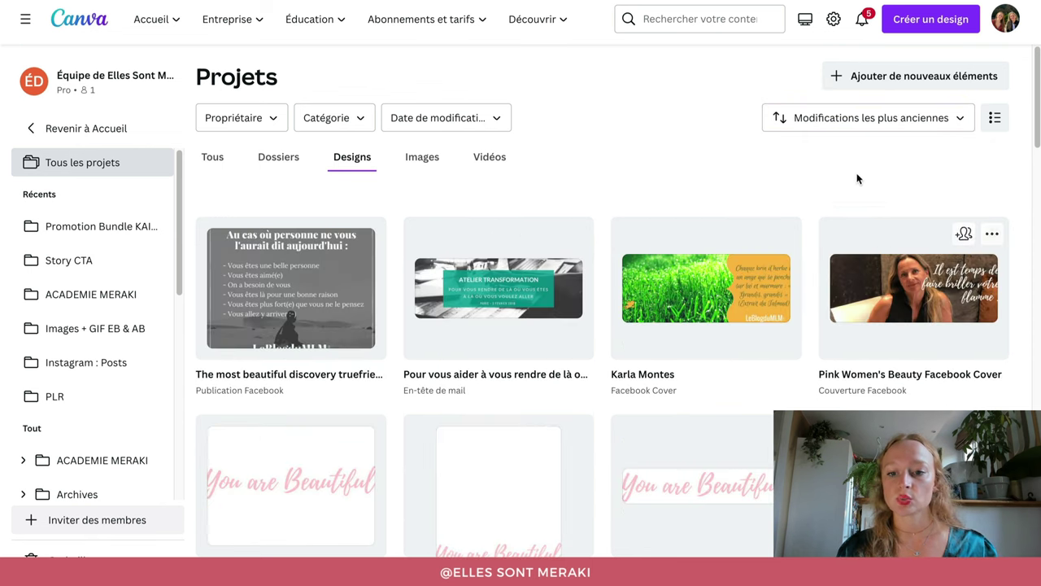
left_click(841, 129)
left_click(874, 274)
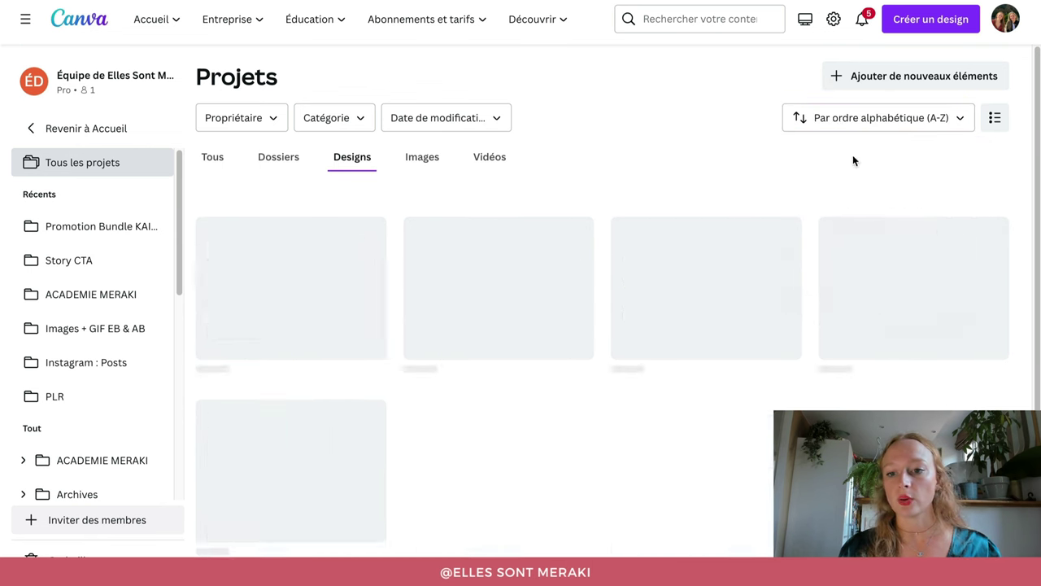
left_click(836, 122)
left_click(809, 304)
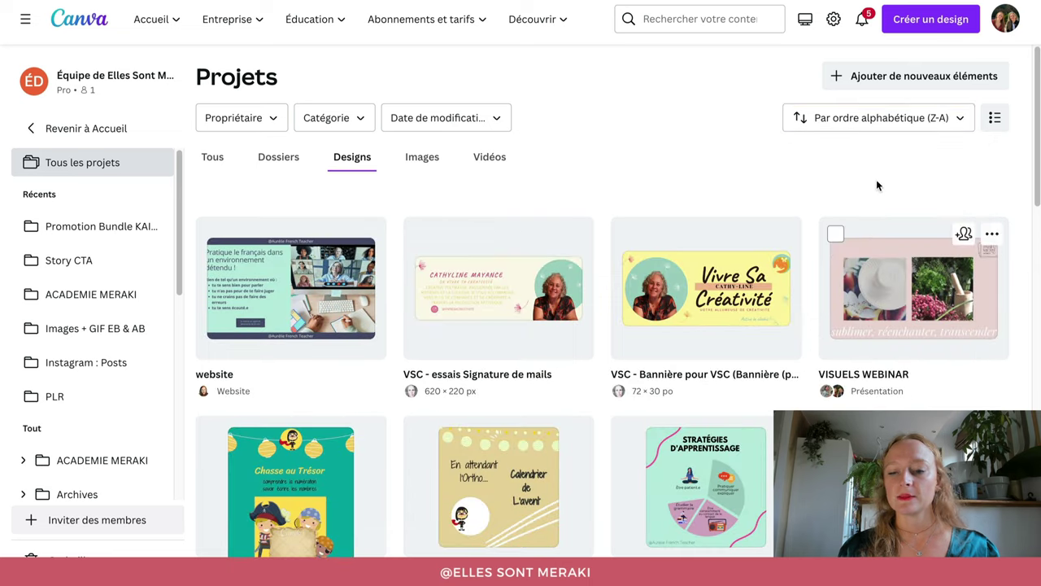
left_click(870, 115)
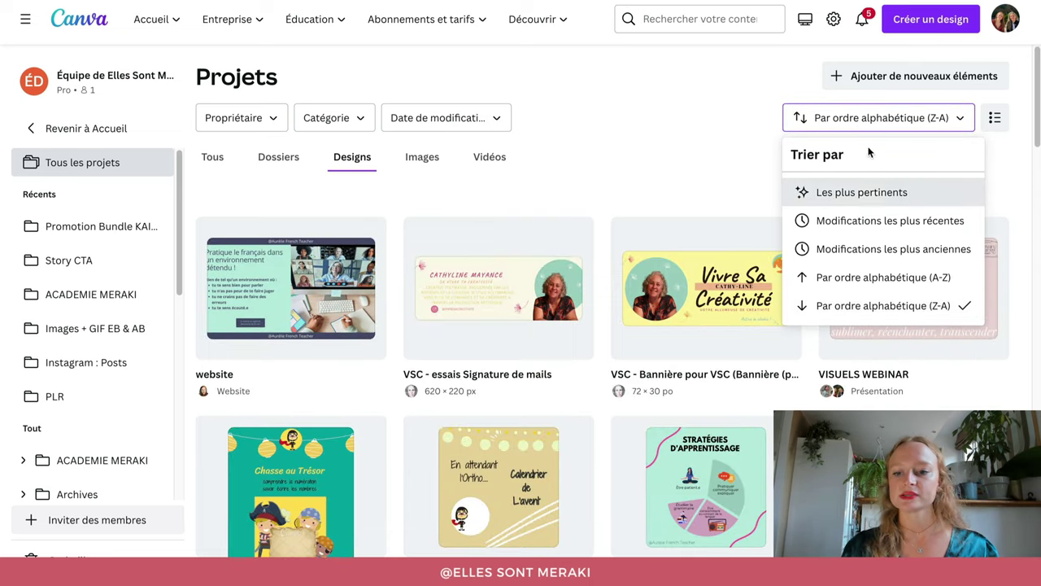
left_click(852, 228)
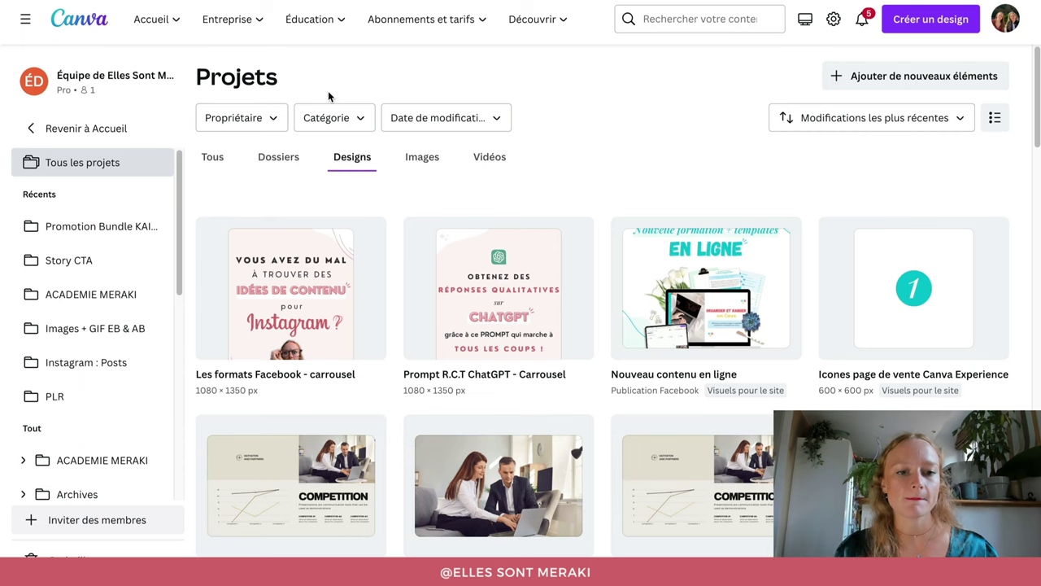
Step: Check the owner filter options without applying one, and look through the designs for items owned by different people
left_click(259, 119)
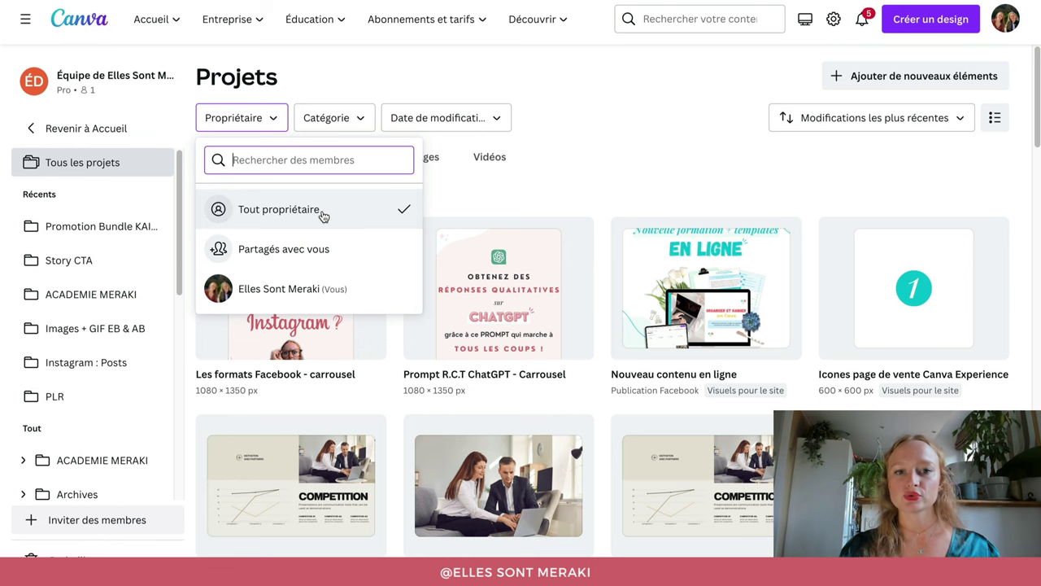
left_click(598, 180)
scroll(598, 182, "down", 10)
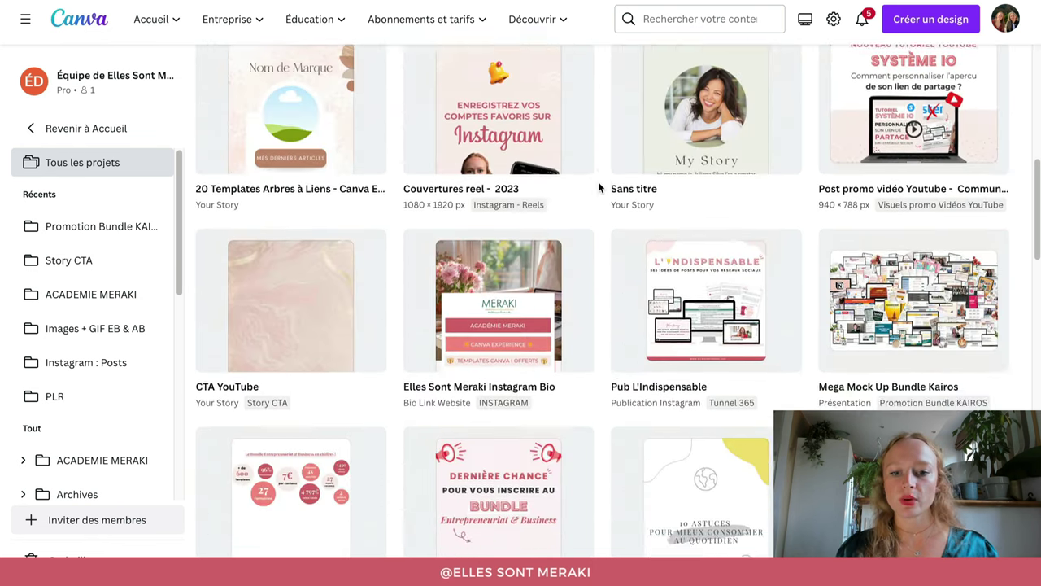
scroll(600, 184, "down", 15)
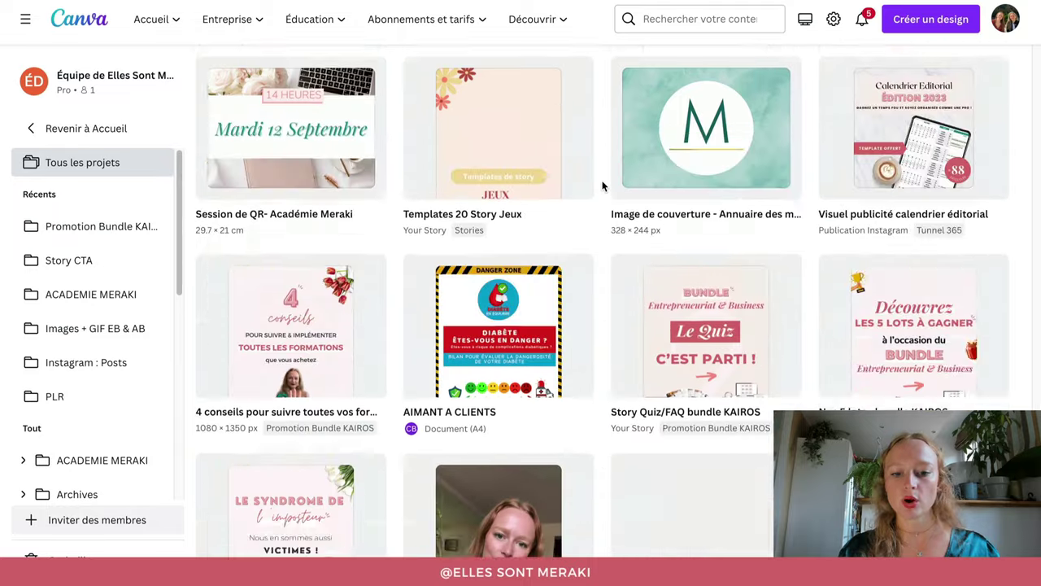
scroll(603, 186, "down", 9)
scroll(604, 187, "up", 3)
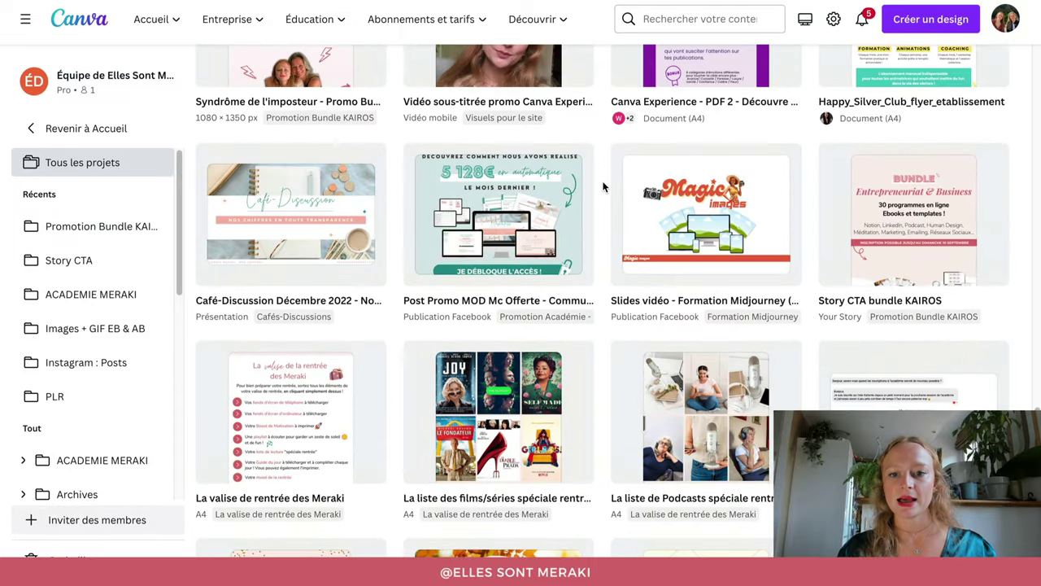
Step: Filter the projects by owner so that only those belonging to Elles Sont Meraki are listed
scroll(606, 186, "up", 4)
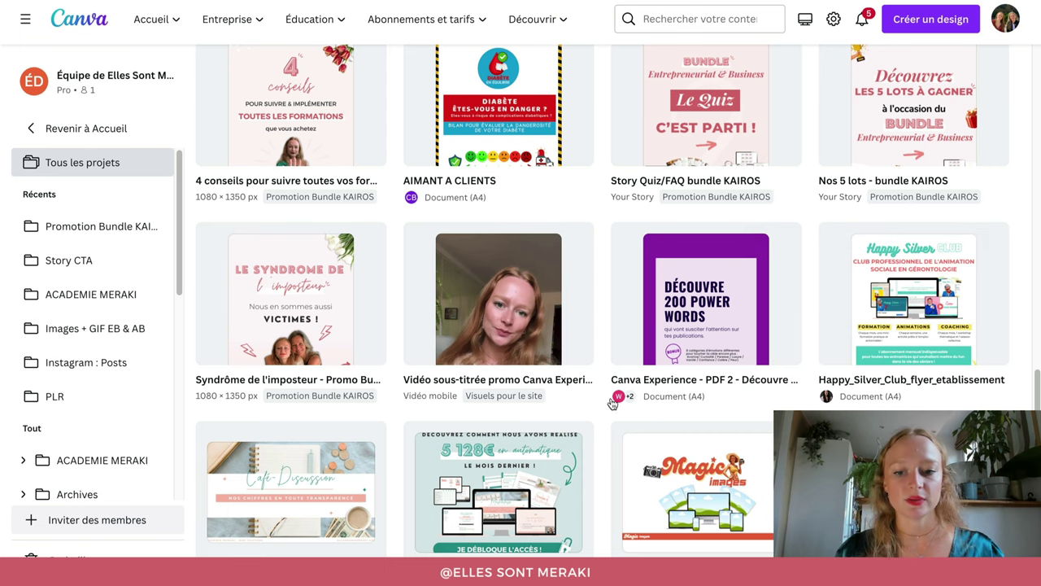
scroll(612, 404, "down", 15)
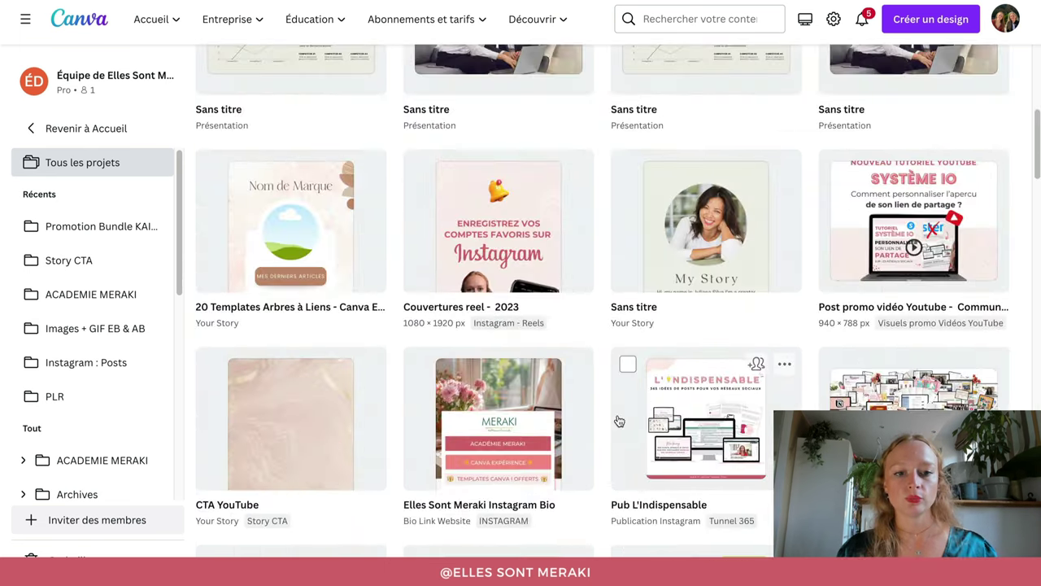
scroll(620, 421, "up", 15)
left_click(236, 119)
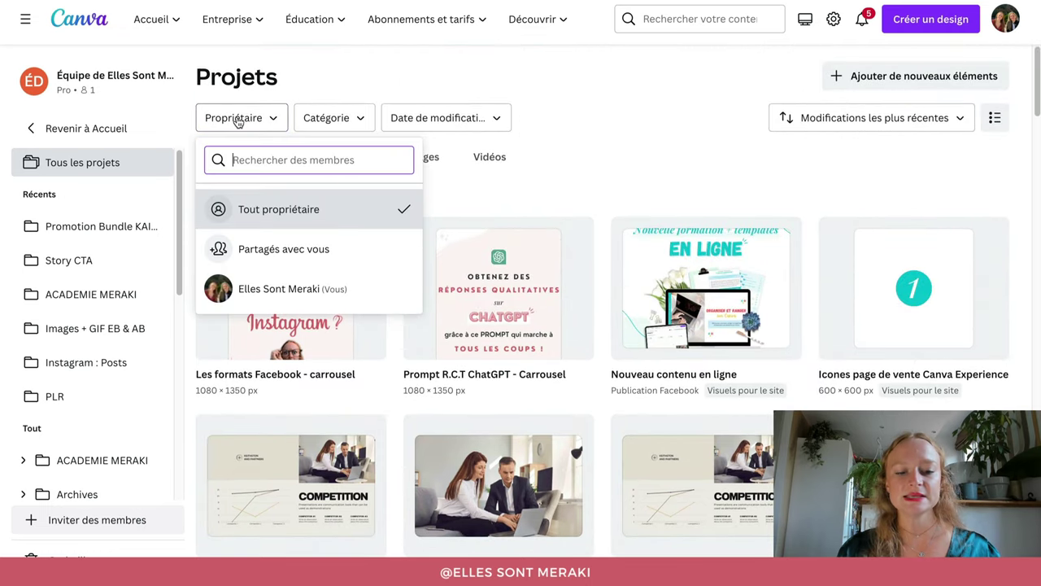
left_click(268, 291)
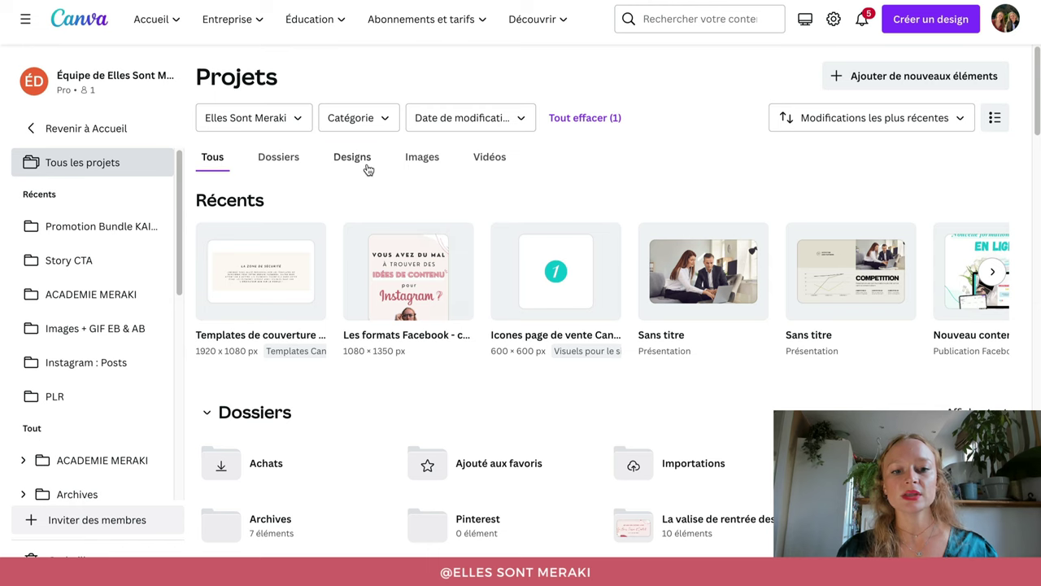
Step: Restrict the owner-filtered projects to designs and look through the results
left_click(366, 166)
scroll(680, 346, "down", 5)
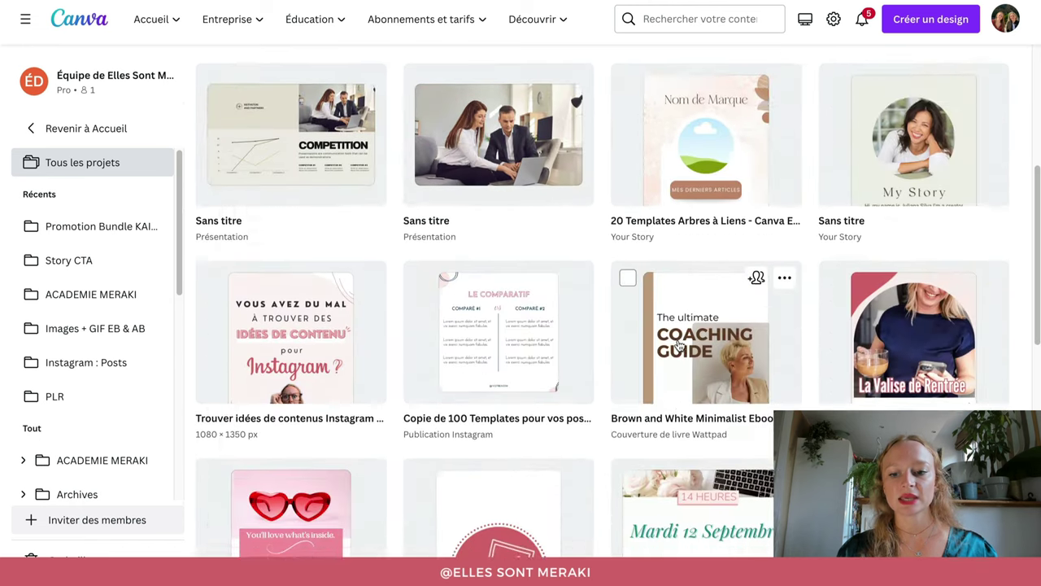
scroll(679, 346, "down", 10)
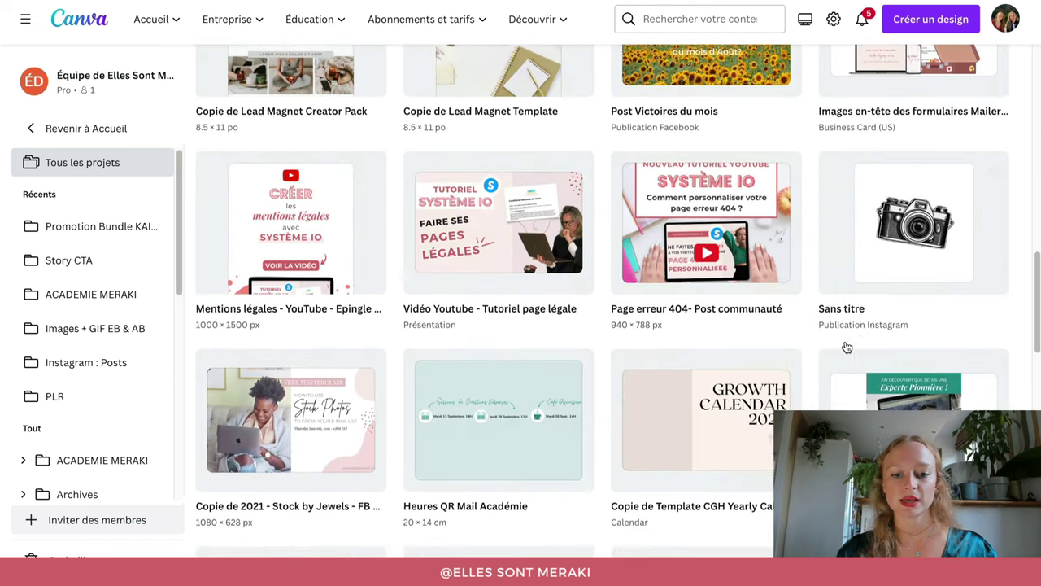
scroll(847, 347, "down", 3)
scroll(847, 347, "up", 15)
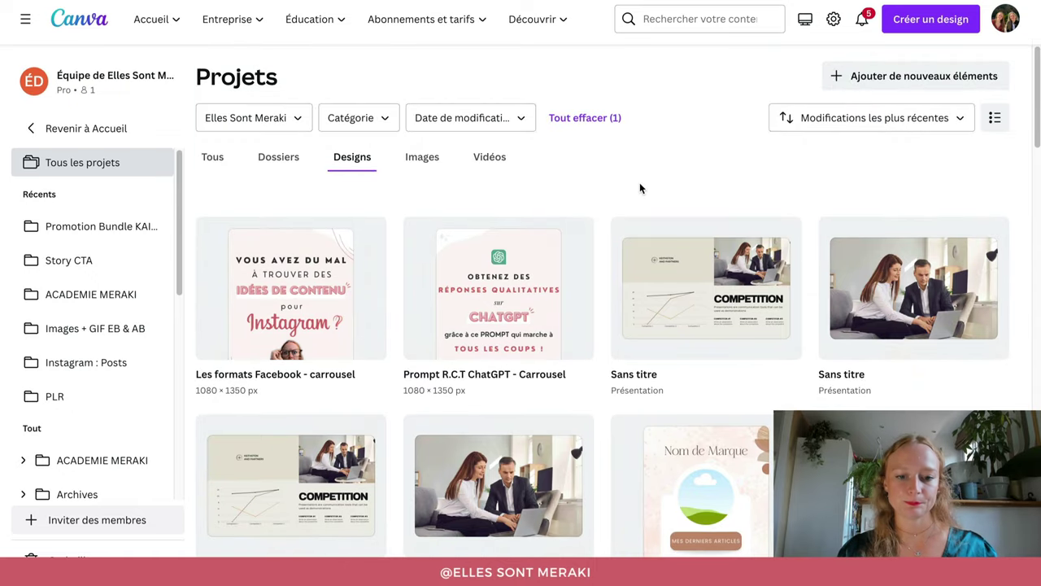
Step: Filter the designs by the category "Story Instagram" and look through the matching stories
left_click(376, 130)
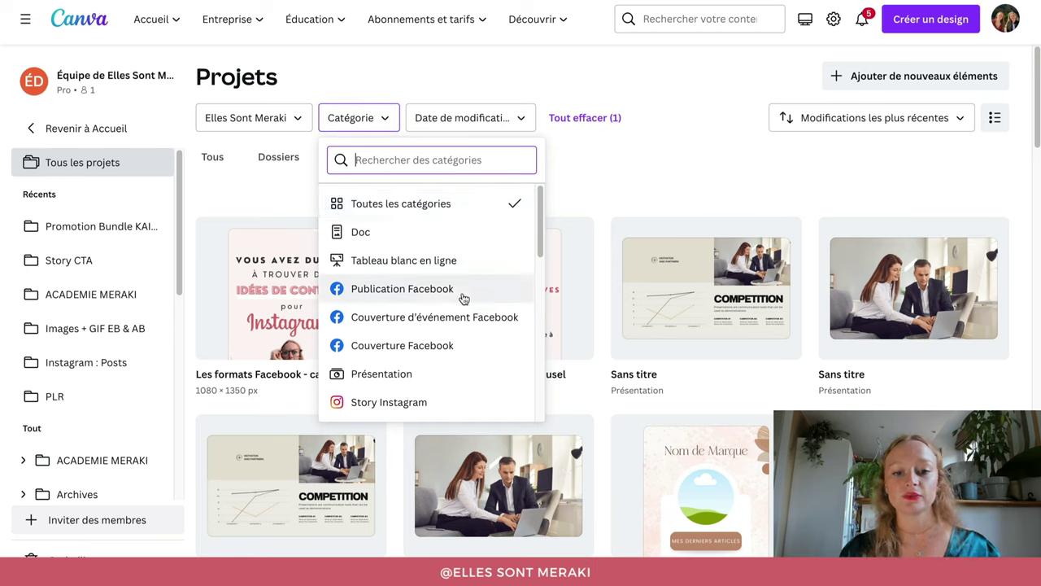
scroll(465, 297, "down", 1)
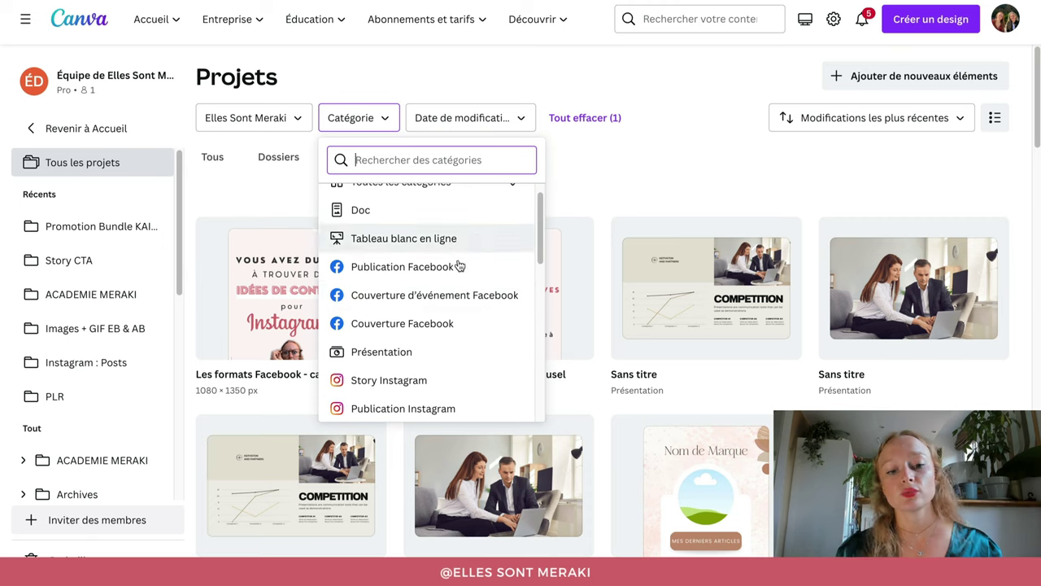
scroll(469, 345, "down", 3)
scroll(469, 346, "down", 8)
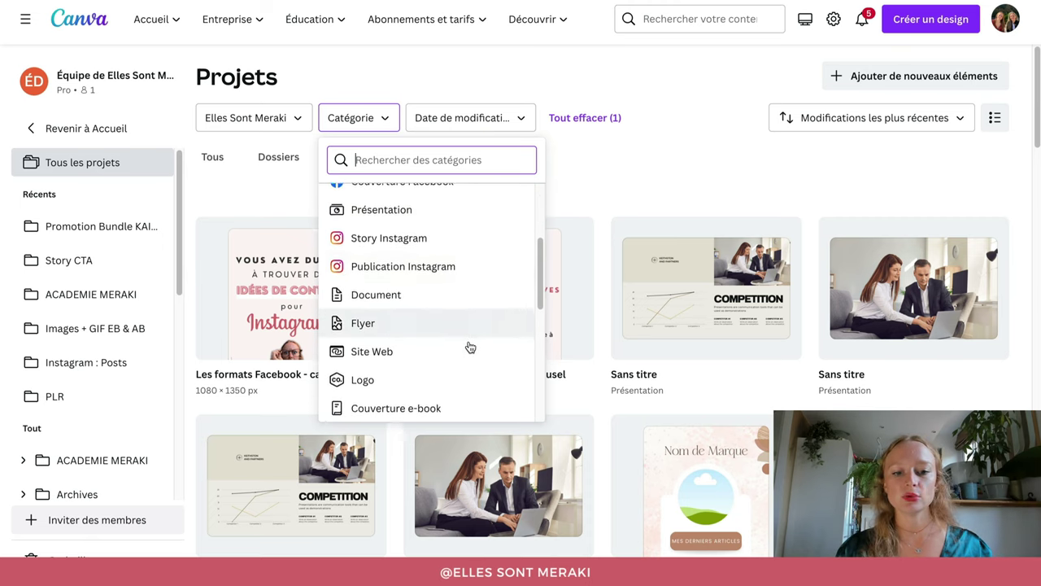
scroll(478, 350, "up", 5)
scroll(478, 350, "up", 4)
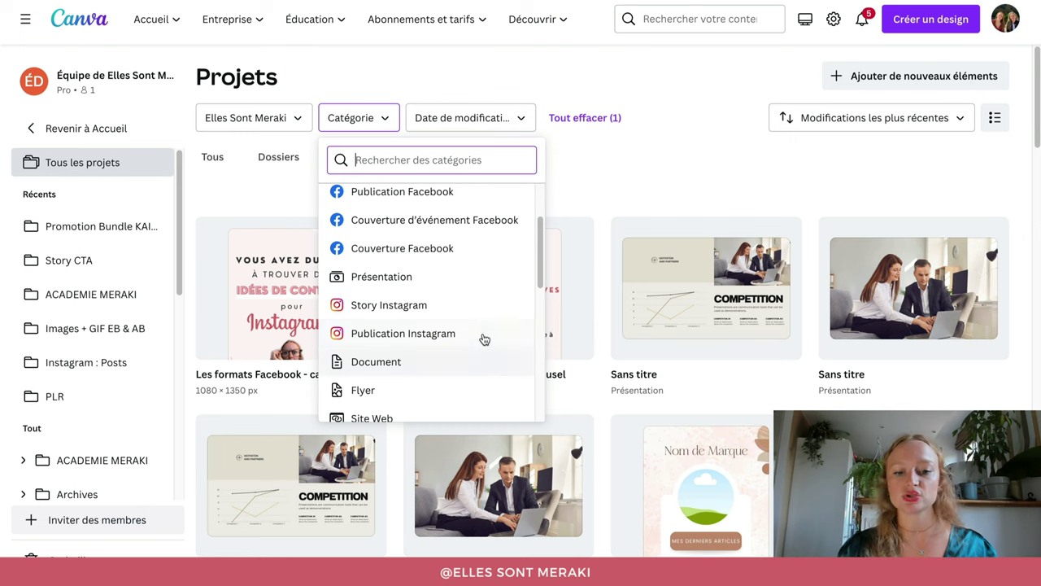
left_click(381, 314)
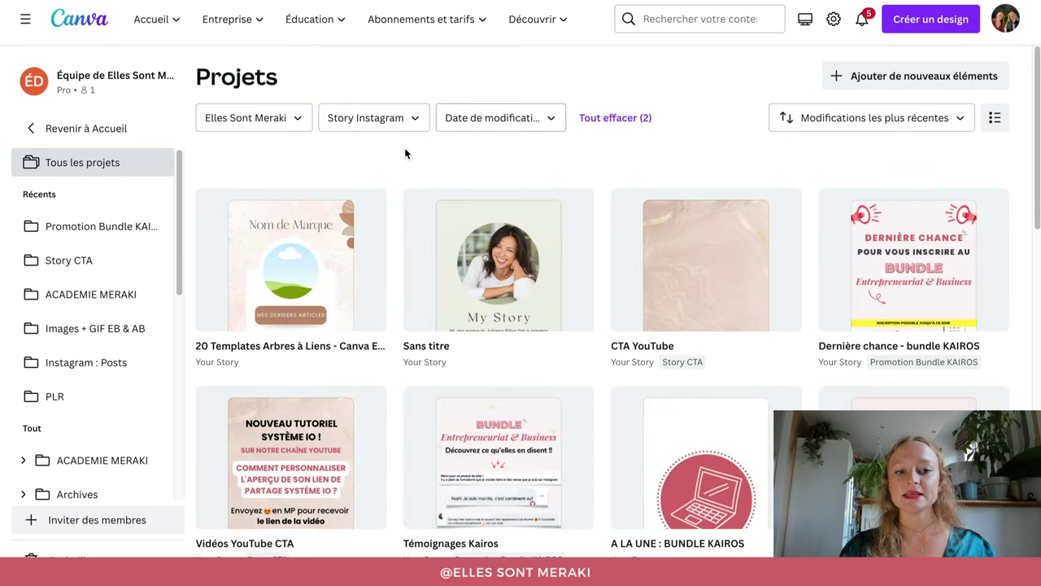
scroll(395, 175, "down", 12)
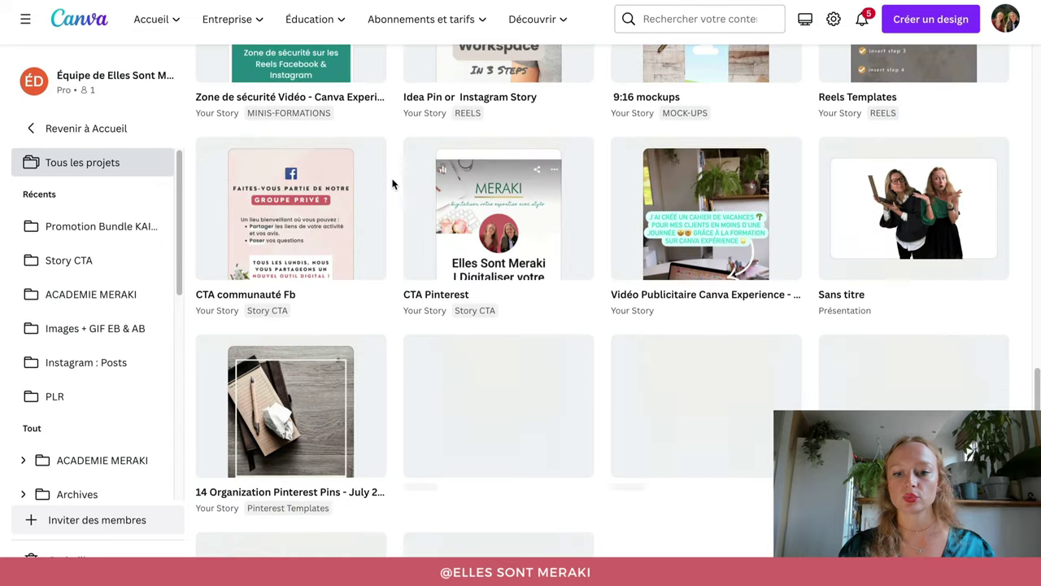
scroll(392, 184, "down", 8)
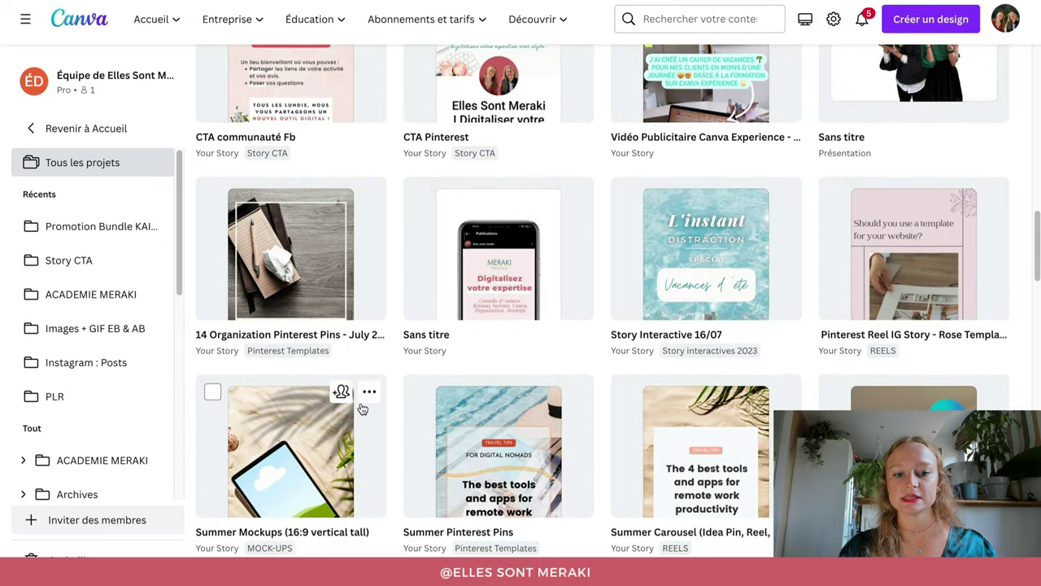
scroll(363, 409, "up", 15)
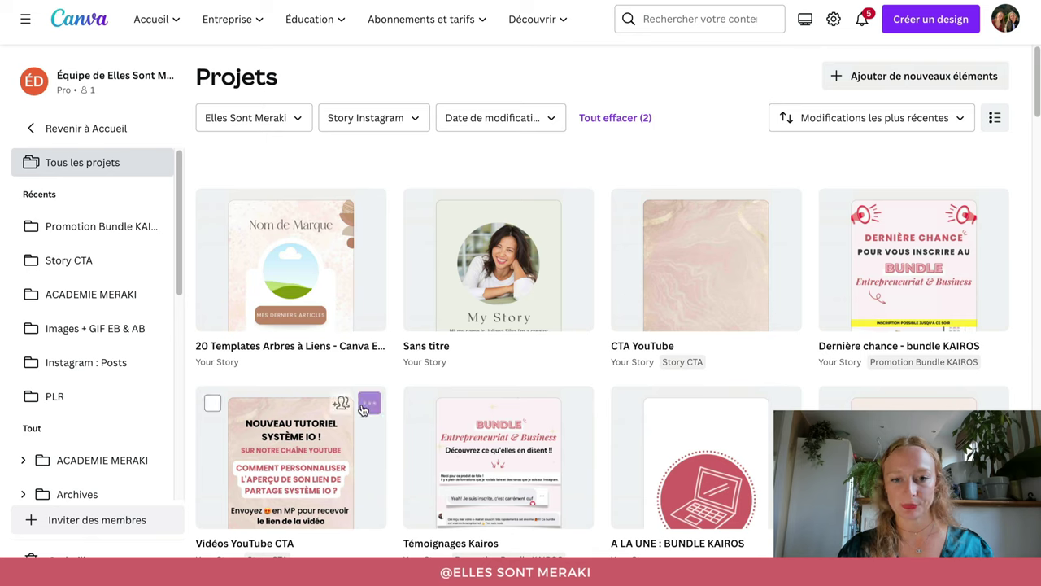
Step: Filter the stories by modification date, trying "Aujourd'hui" before settling on "30 derniers jours", and look through the results
left_click(518, 124)
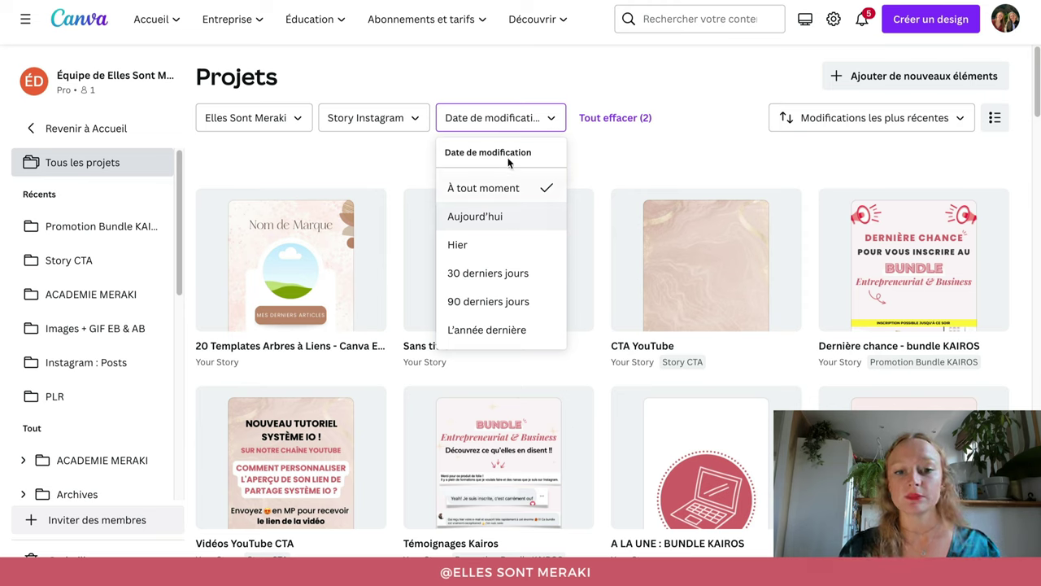
left_click(485, 218)
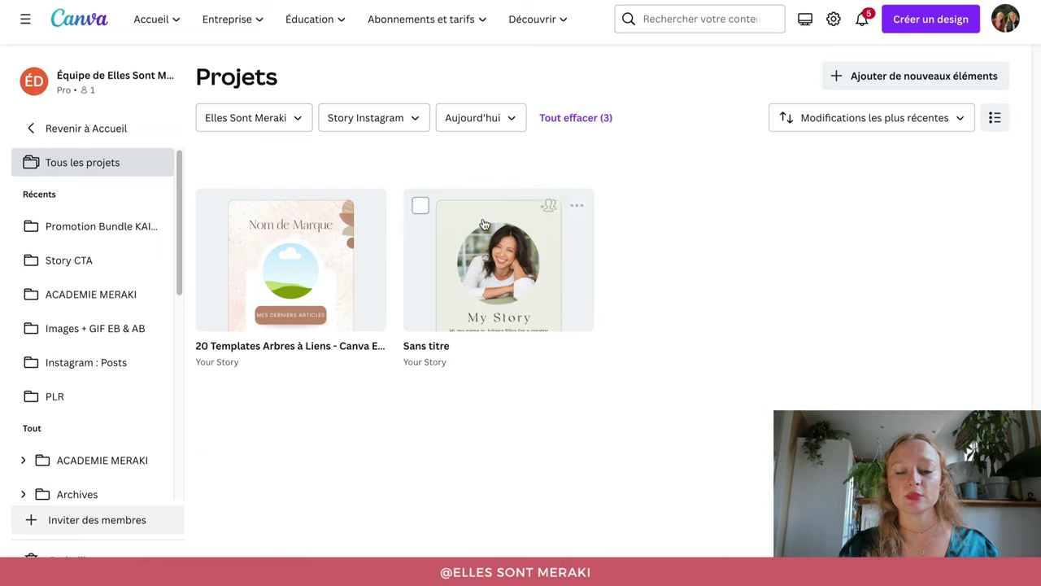
left_click(504, 128)
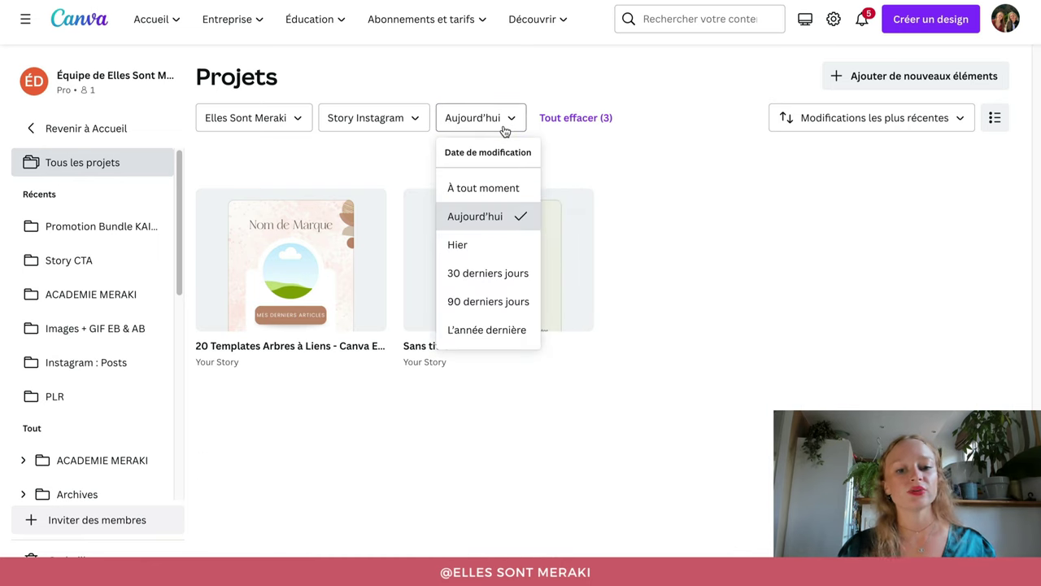
left_click(481, 277)
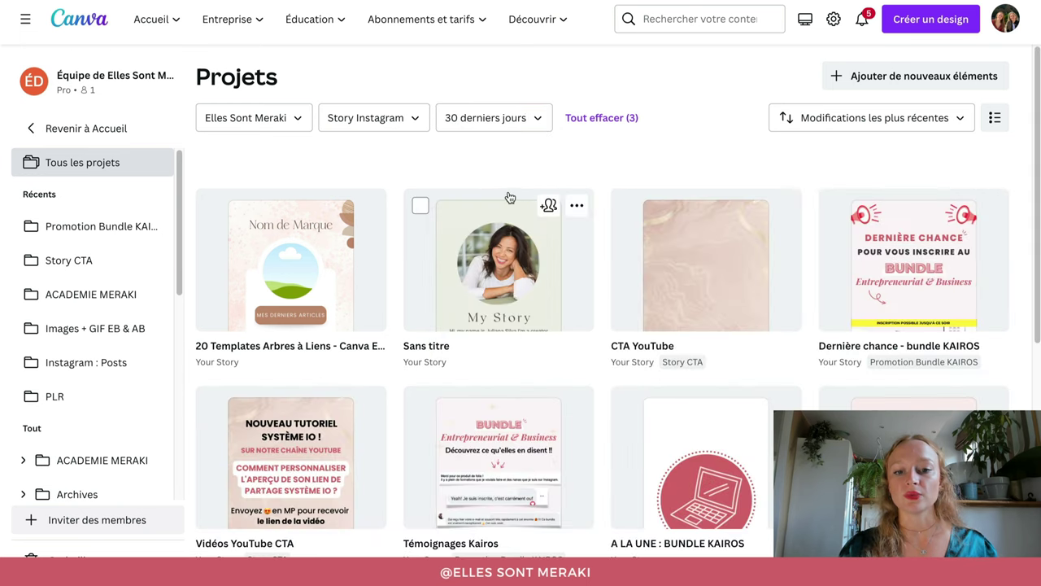
scroll(509, 198, "down", 5)
scroll(688, 269, "up", 3)
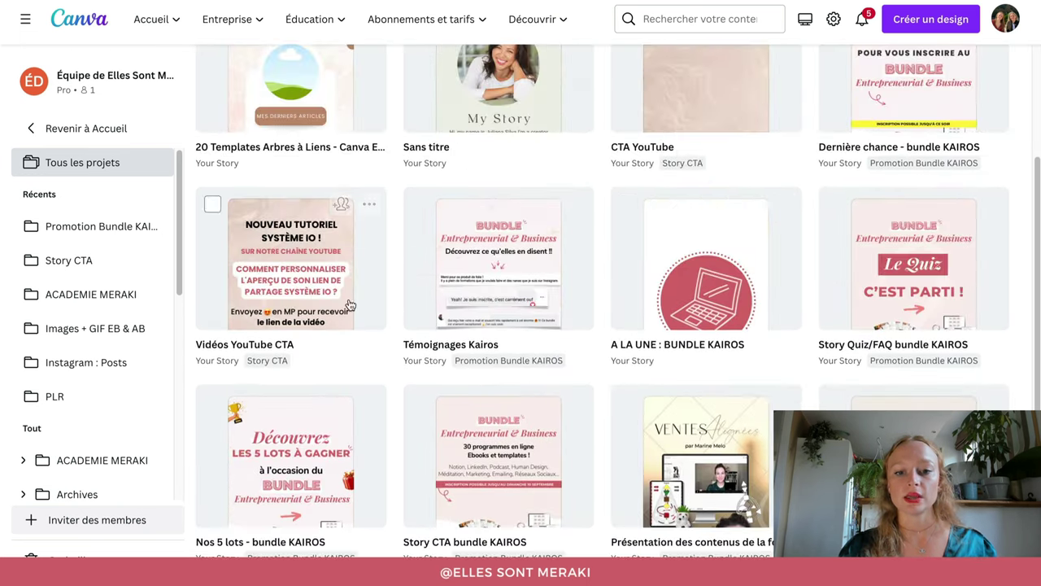
scroll(666, 476, "down", 3)
scroll(594, 349, "up", 5)
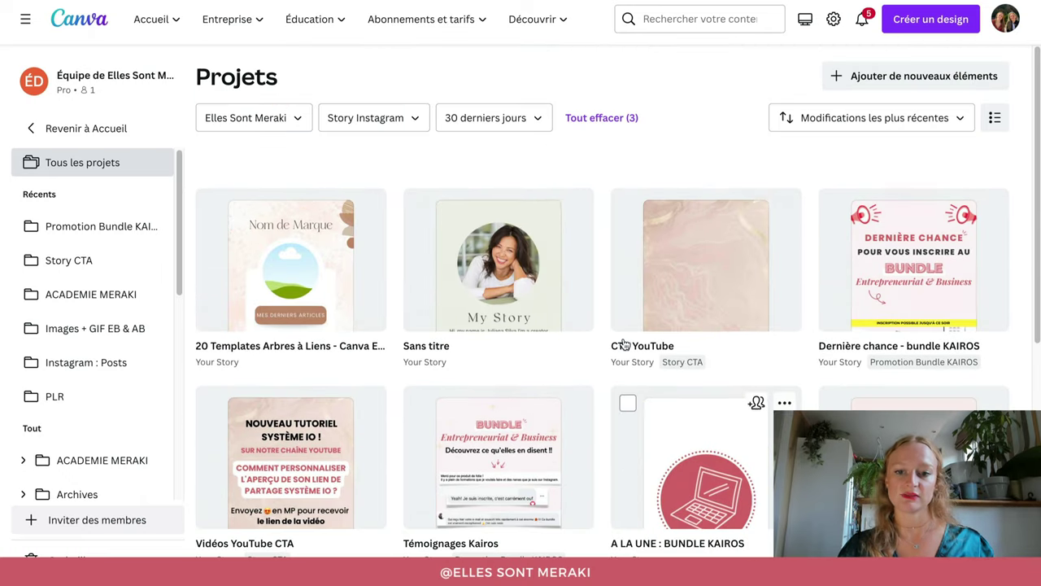